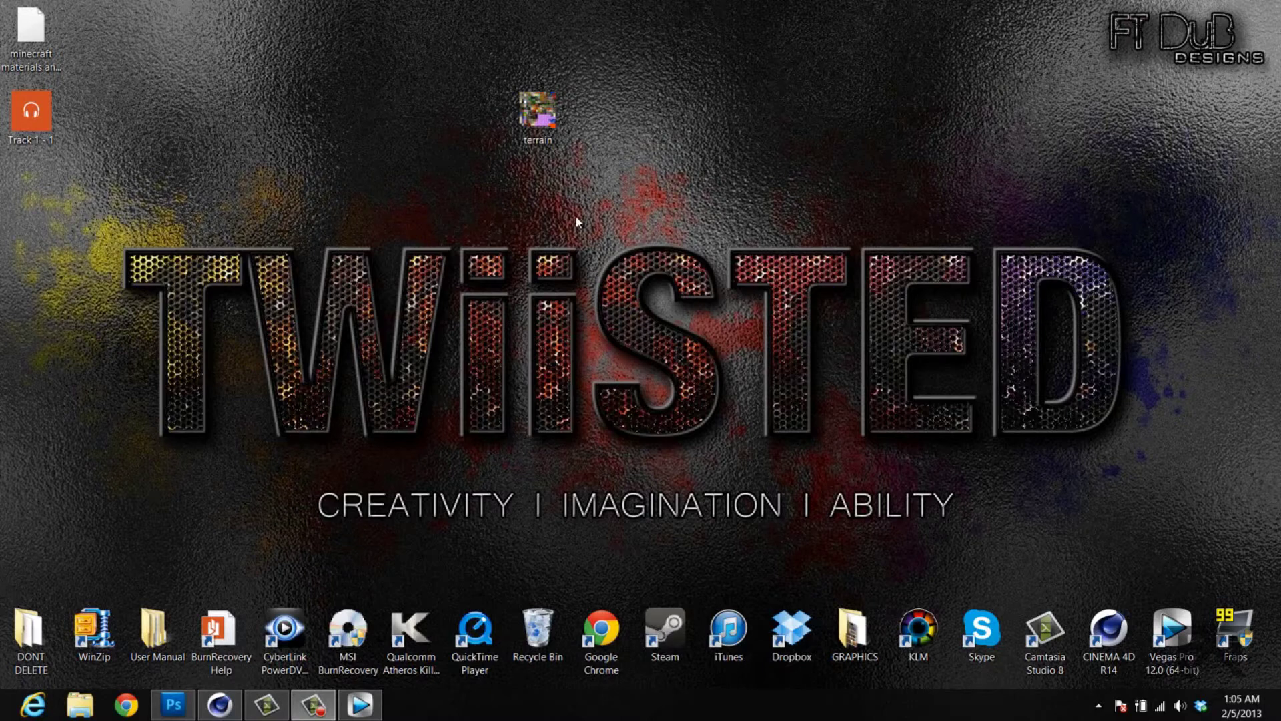
Select the terrain image file on the desktop, then switch to Photoshop from the taskbar.
{"action": "key", "text": "super+c"}
{"action": "left_click", "coordinate": [466, 80]}
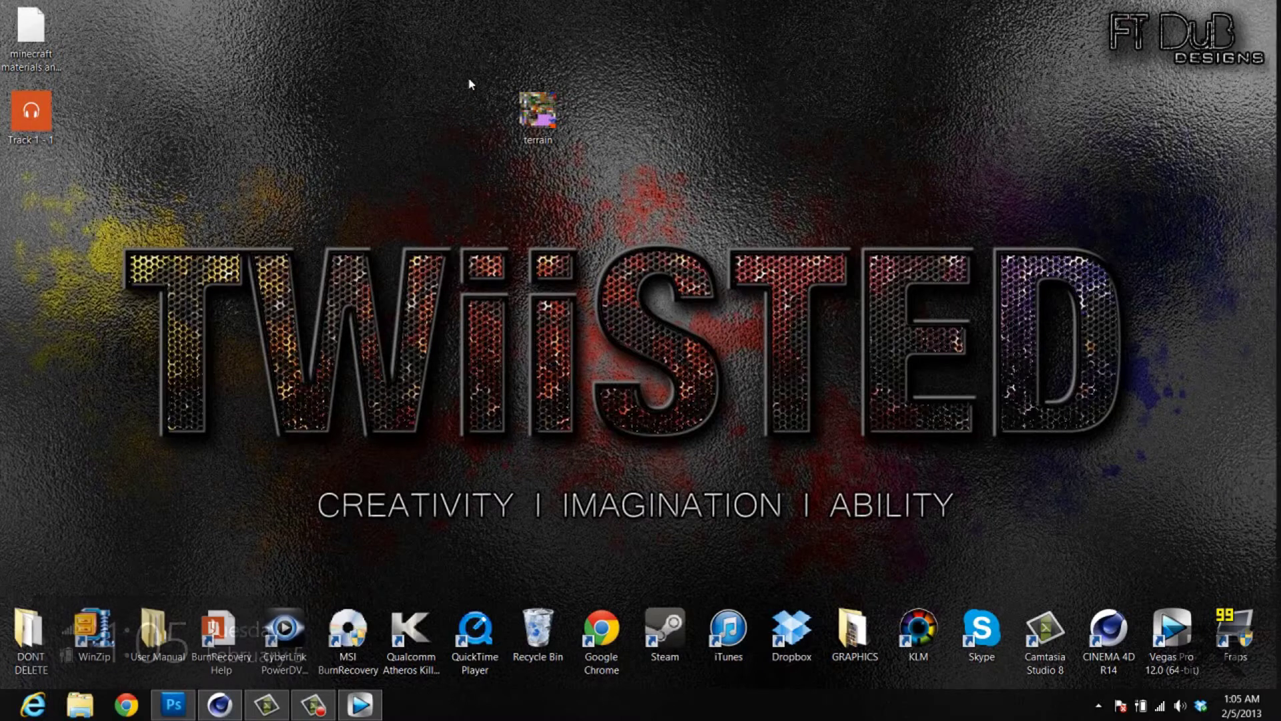
{"action": "left_click_drag", "start_coordinate": [502, 93], "coordinate": [581, 172]}
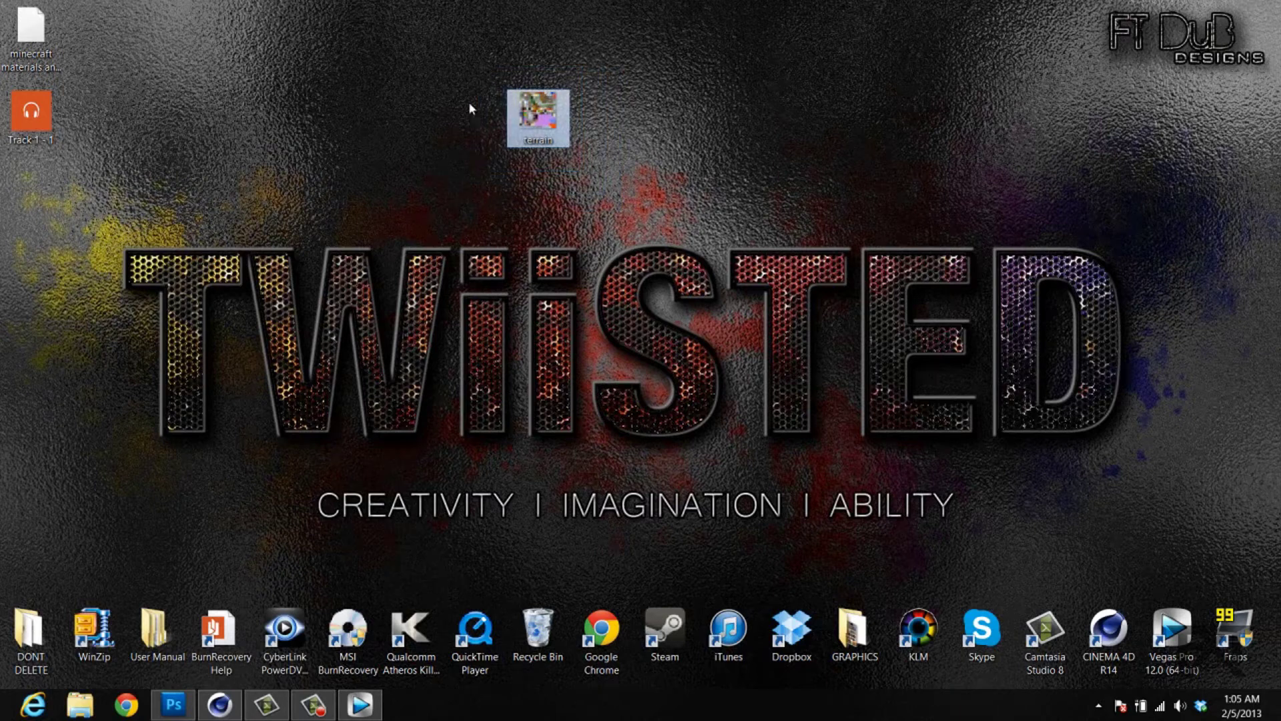
{"action": "left_click_drag", "start_coordinate": [472, 75], "coordinate": [610, 166]}
{"action": "left_click", "coordinate": [576, 187]}
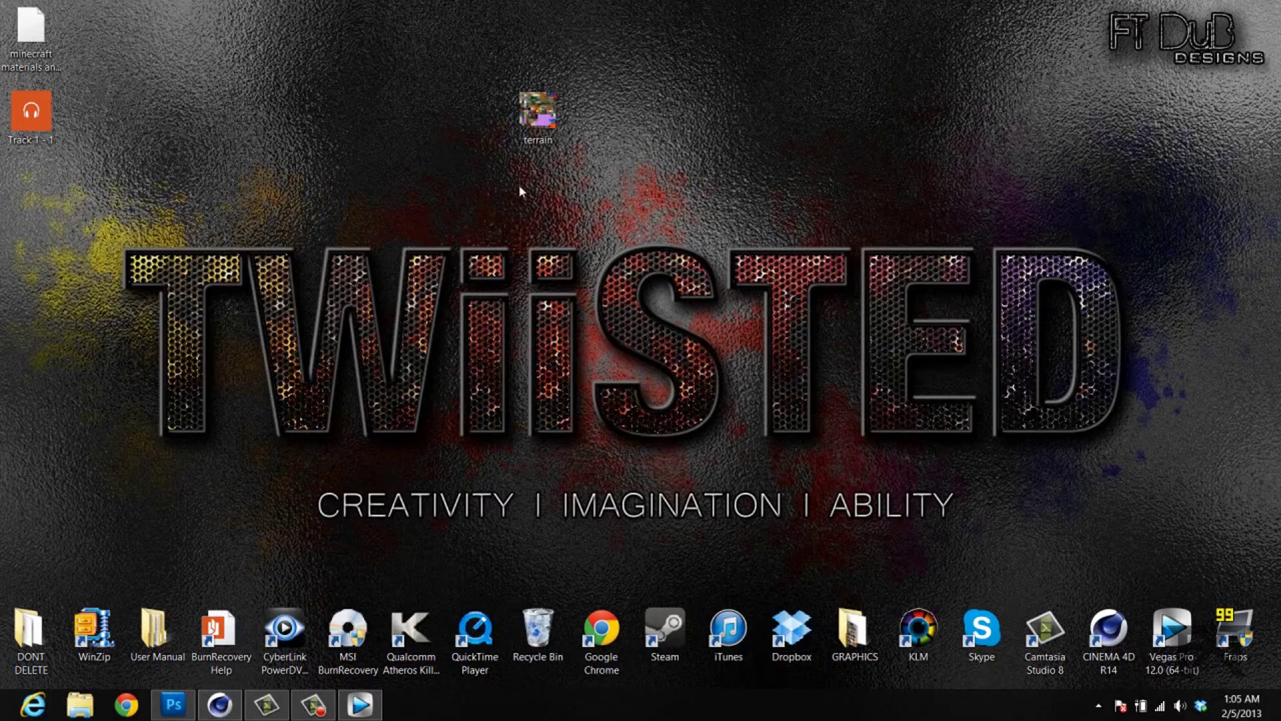
{"action": "left_click_drag", "start_coordinate": [477, 56], "coordinate": [628, 189]}
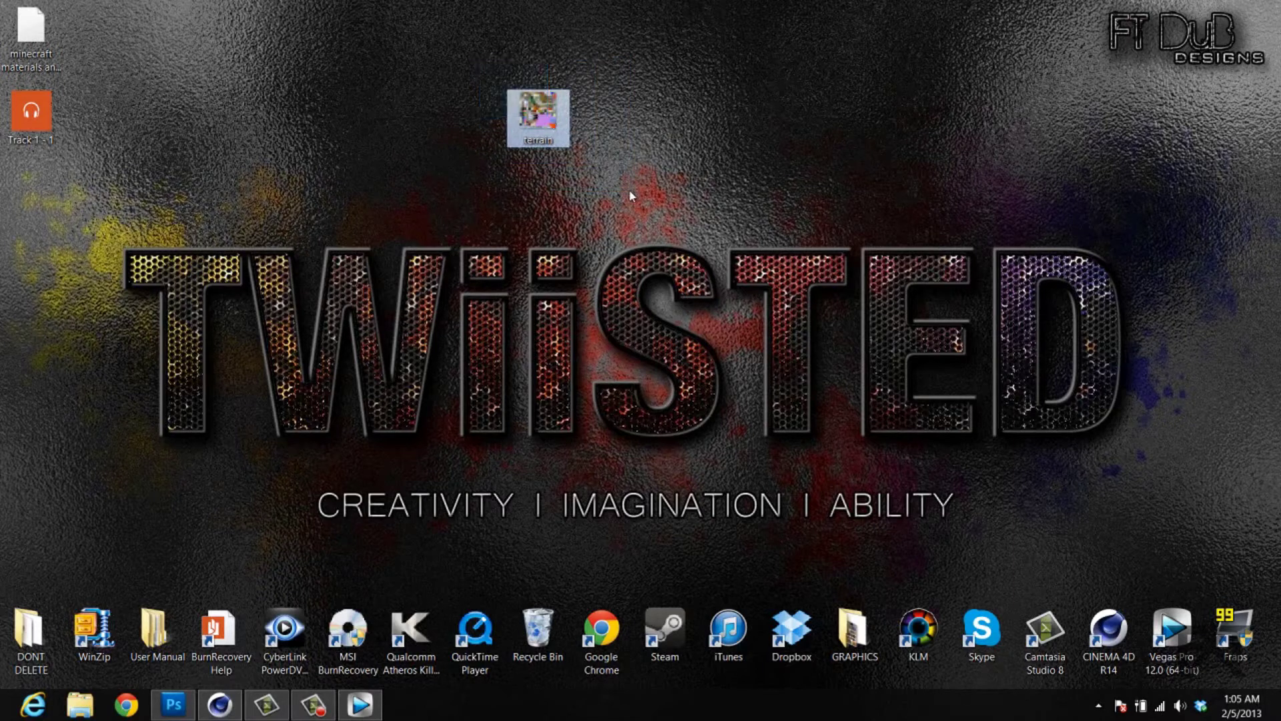
{"action": "left_click", "coordinate": [629, 189]}
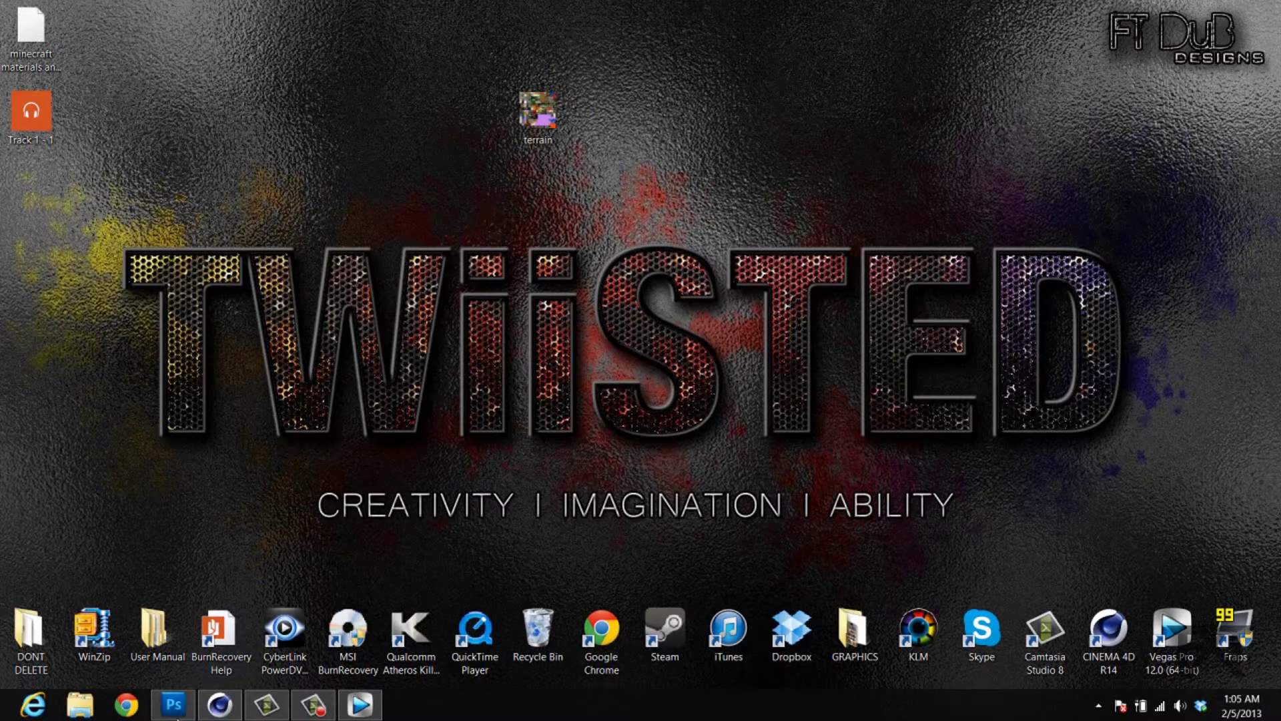
{"action": "left_click", "coordinate": [173, 705]}
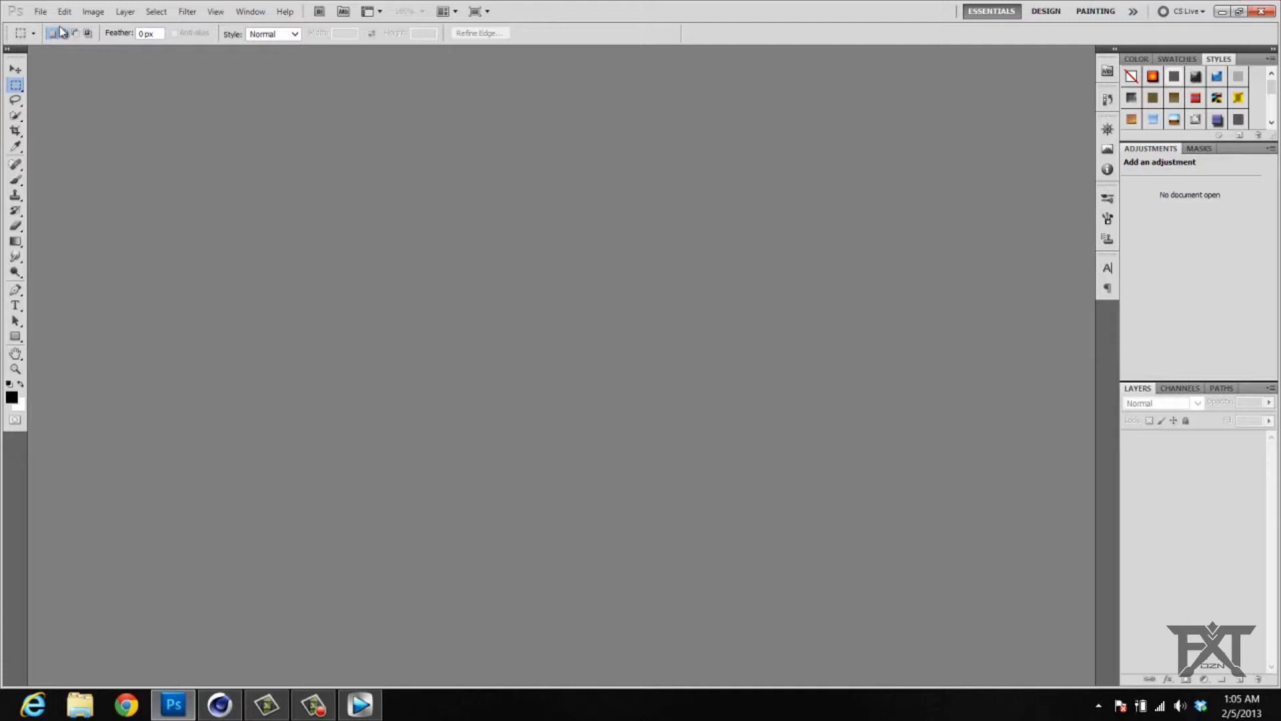
Open terrain.png through File > Open.
{"action": "left_click", "coordinate": [40, 12]}
{"action": "left_click", "coordinate": [56, 44]}
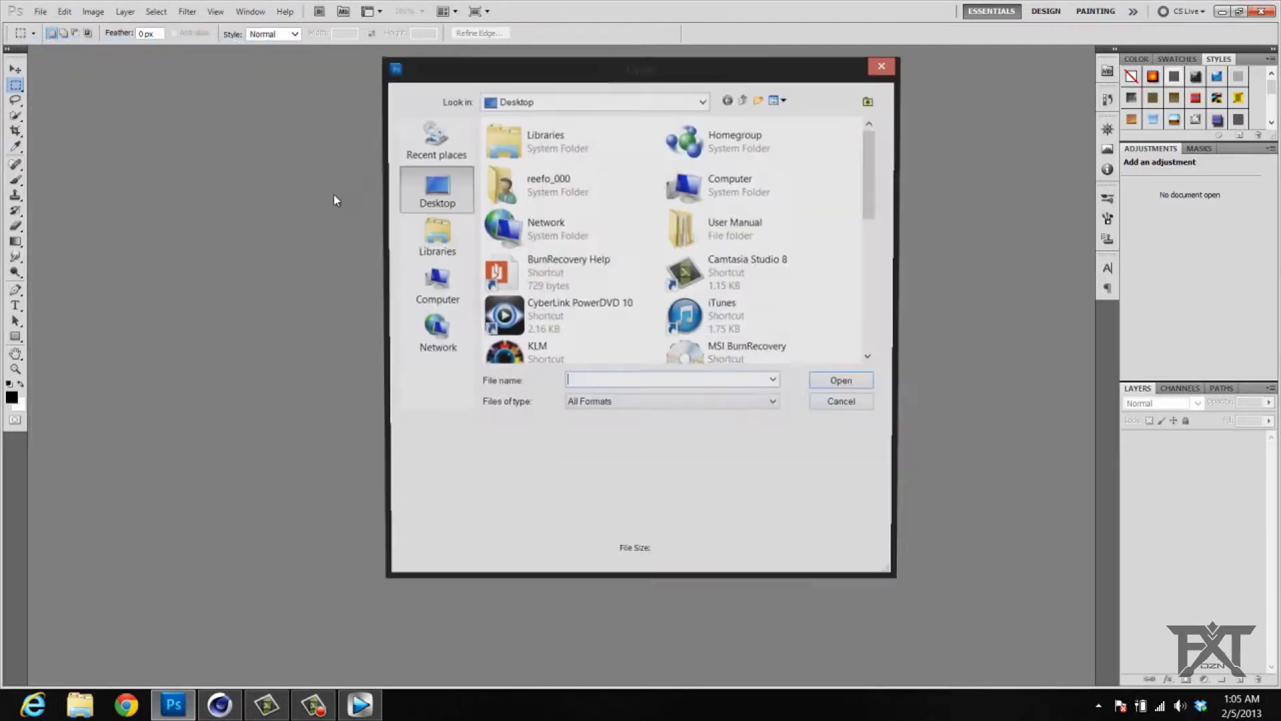
{"action": "left_click_drag", "start_coordinate": [864, 201], "coordinate": [883, 339]}
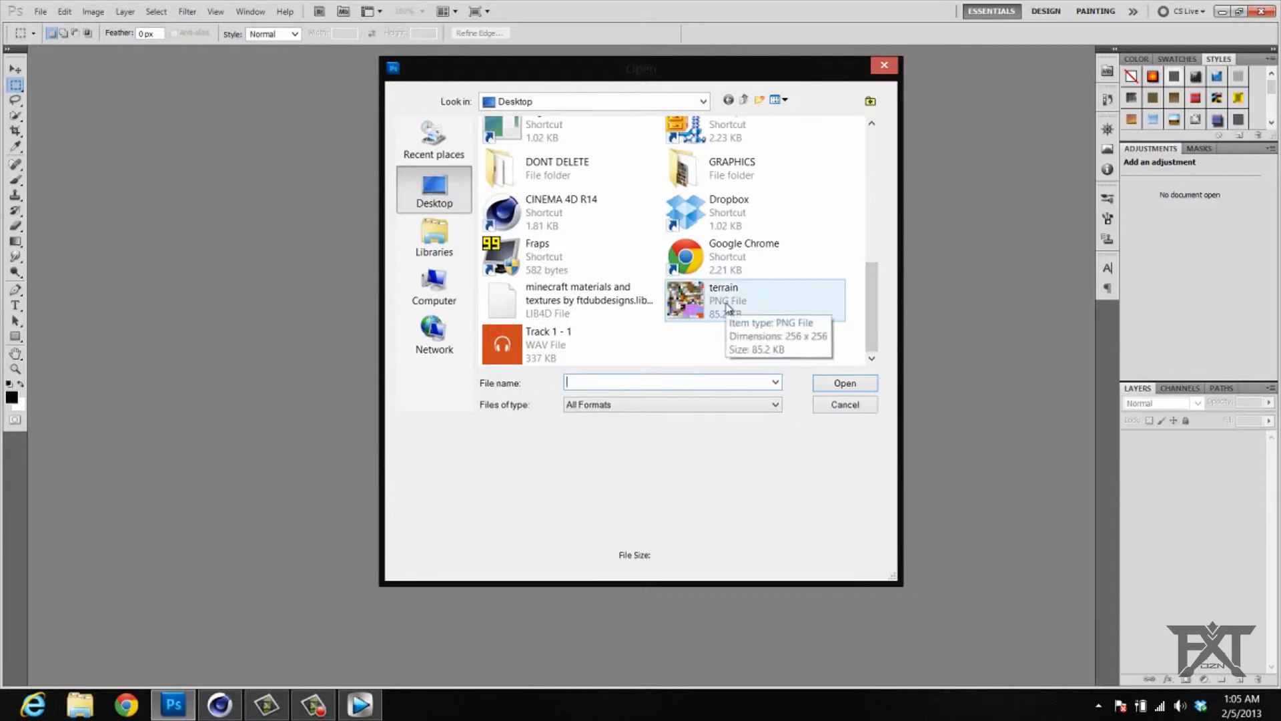
{"action": "left_click", "coordinate": [727, 307]}
{"action": "left_click", "coordinate": [845, 383]}
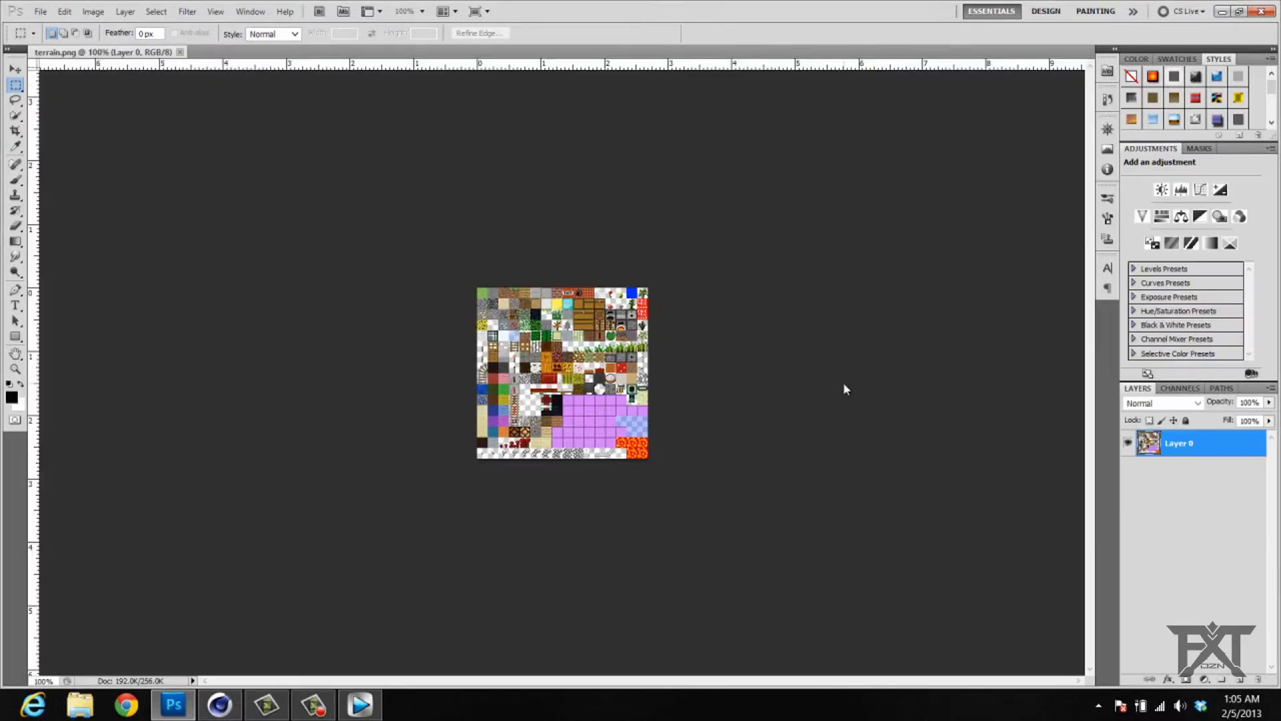
{"action": "key", "text": "super+c"}
{"action": "key", "text": "Escape"}
Zoom in on the TNT side and top tiles and pick the Rectangular Marquee tool.
{"action": "left_click", "coordinate": [16, 369]}
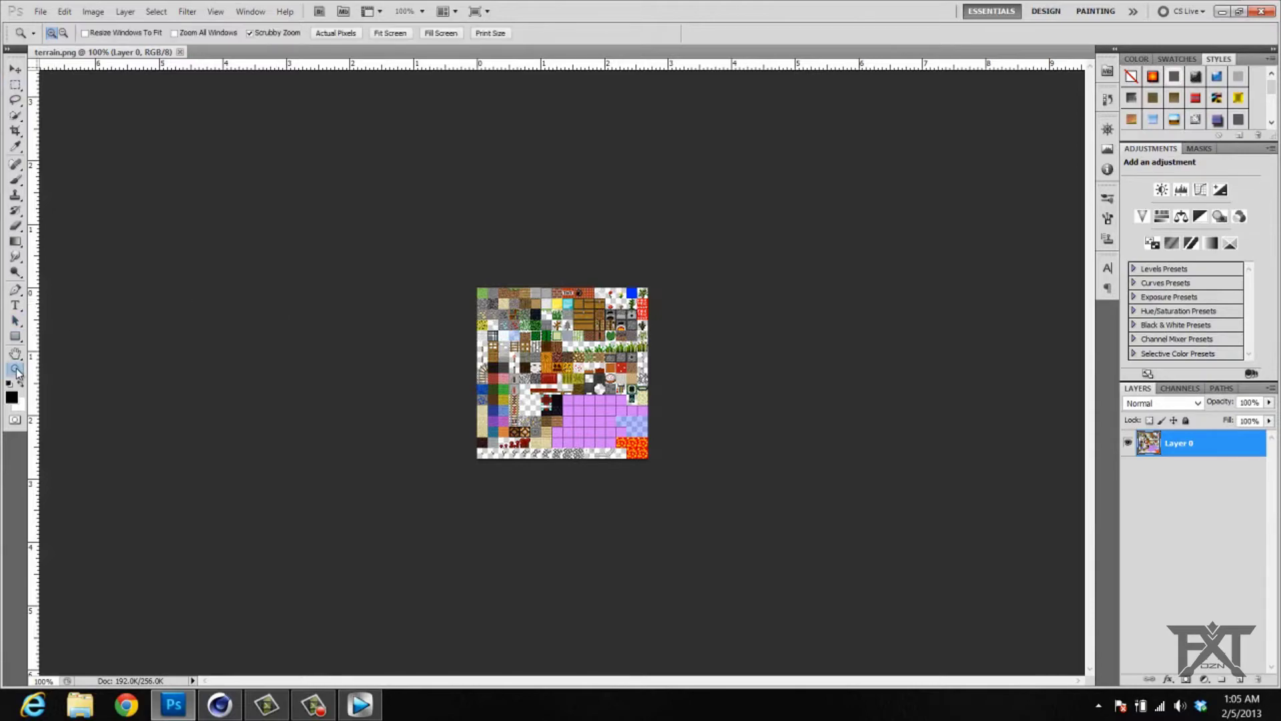
{"action": "left_click_drag", "start_coordinate": [554, 387], "coordinate": [553, 385]}
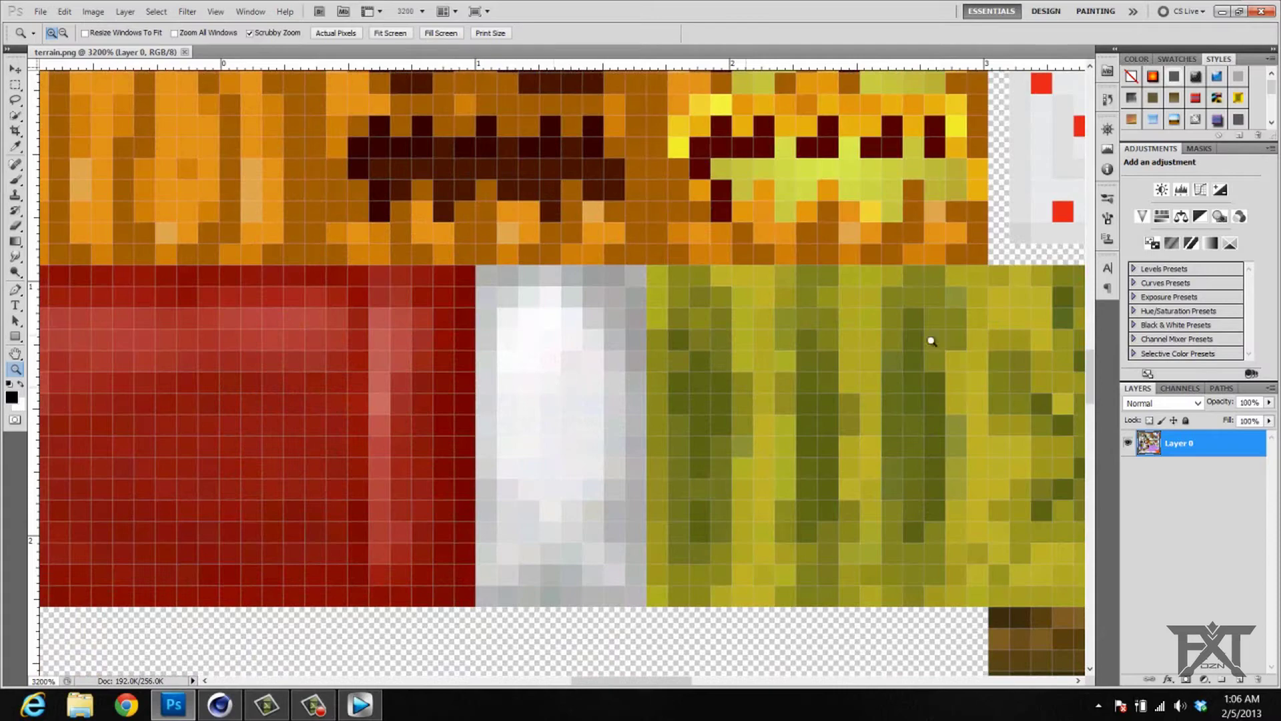
{"action": "left_click_drag", "start_coordinate": [1093, 399], "coordinate": [1096, 160]}
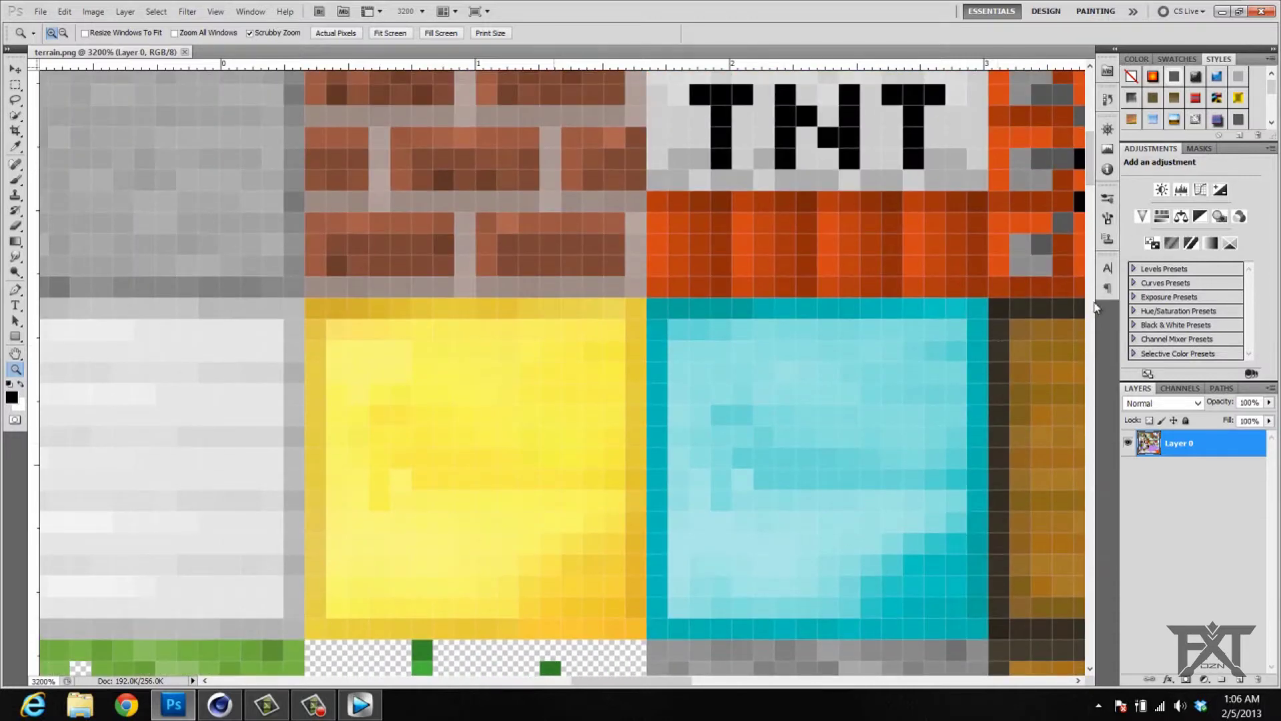
{"action": "left_click_drag", "start_coordinate": [1094, 168], "coordinate": [1094, 152]}
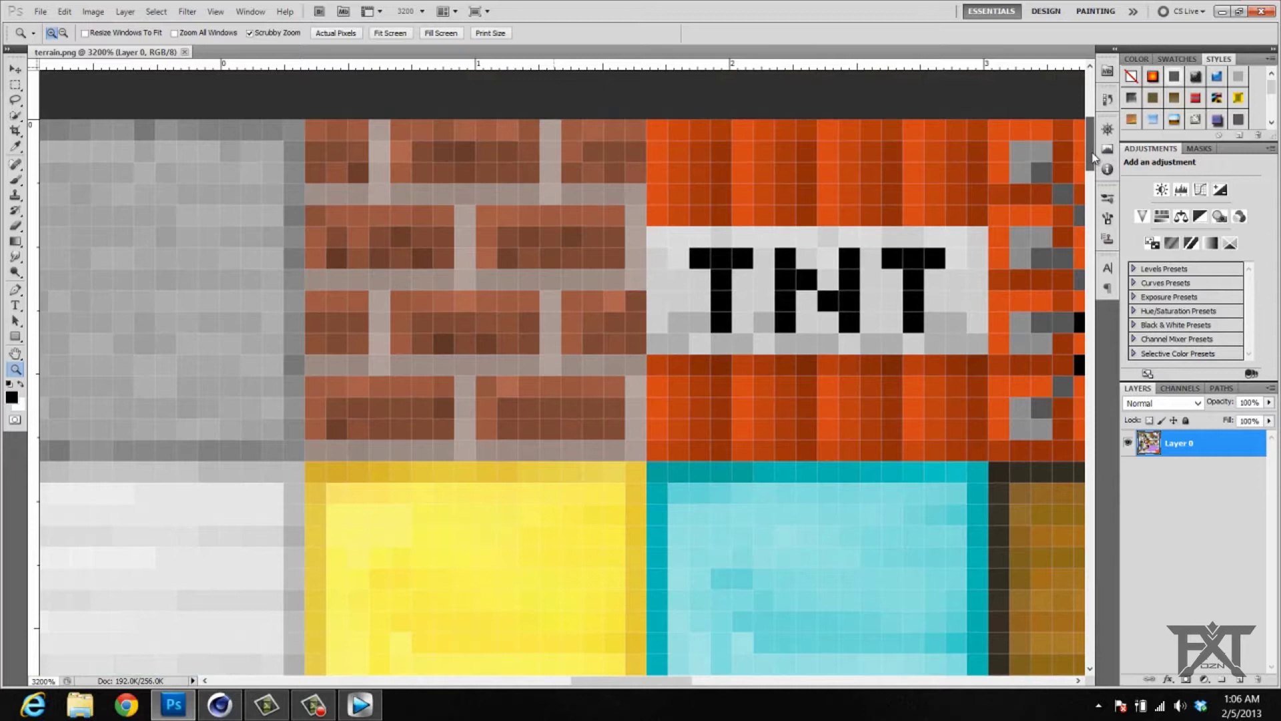
{"action": "left_click_drag", "start_coordinate": [651, 680], "coordinate": [683, 682]}
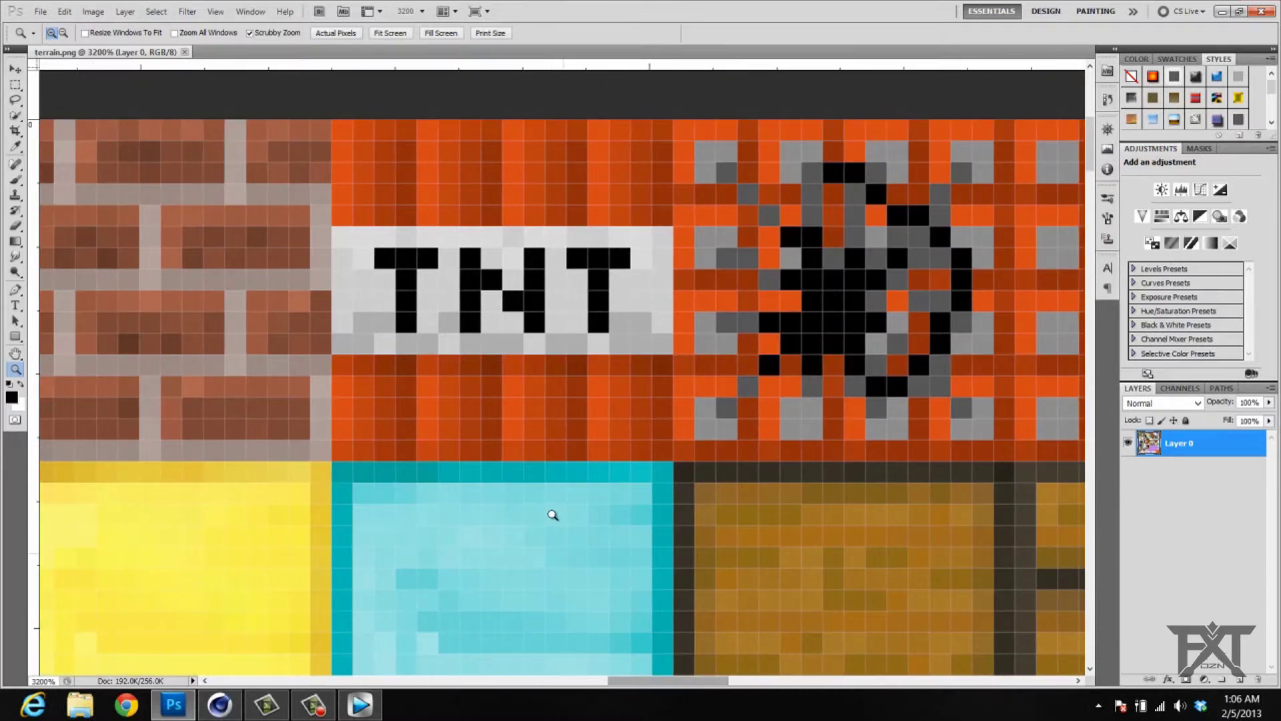
{"action": "left_click", "coordinate": [15, 85]}
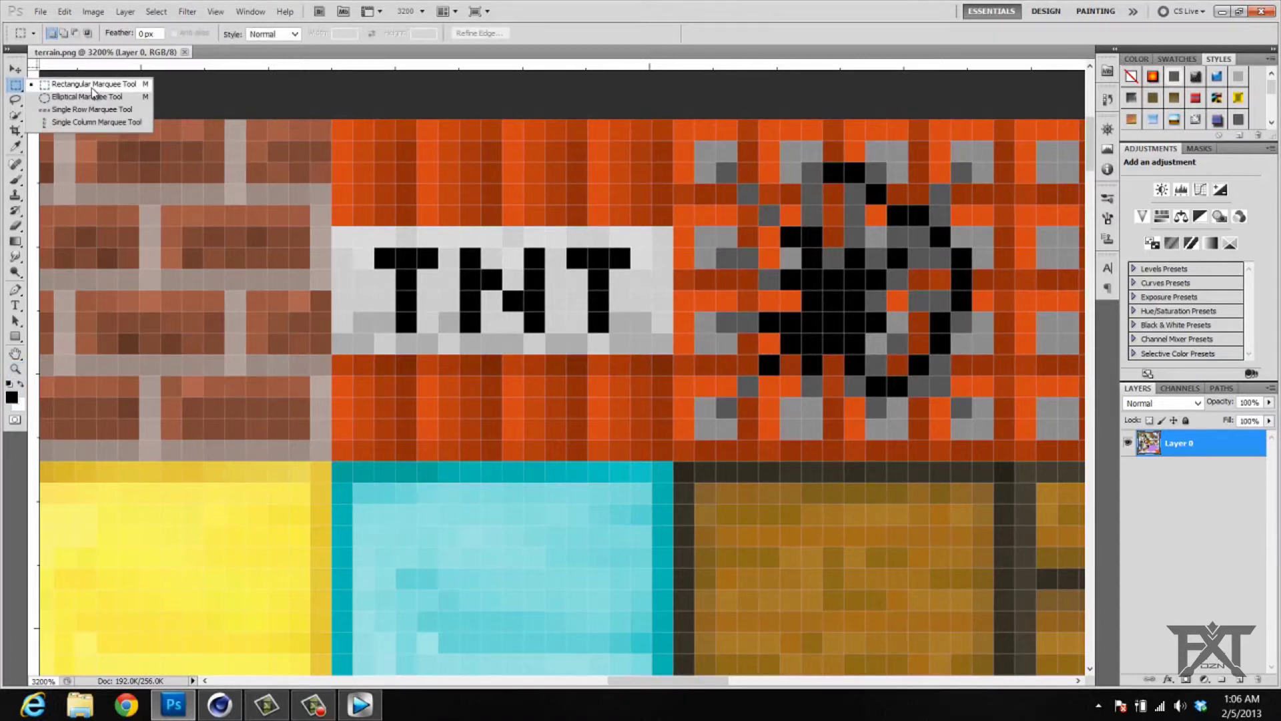
Marquee-select the TNT side tile and copy it.
{"action": "left_click", "coordinate": [94, 87]}
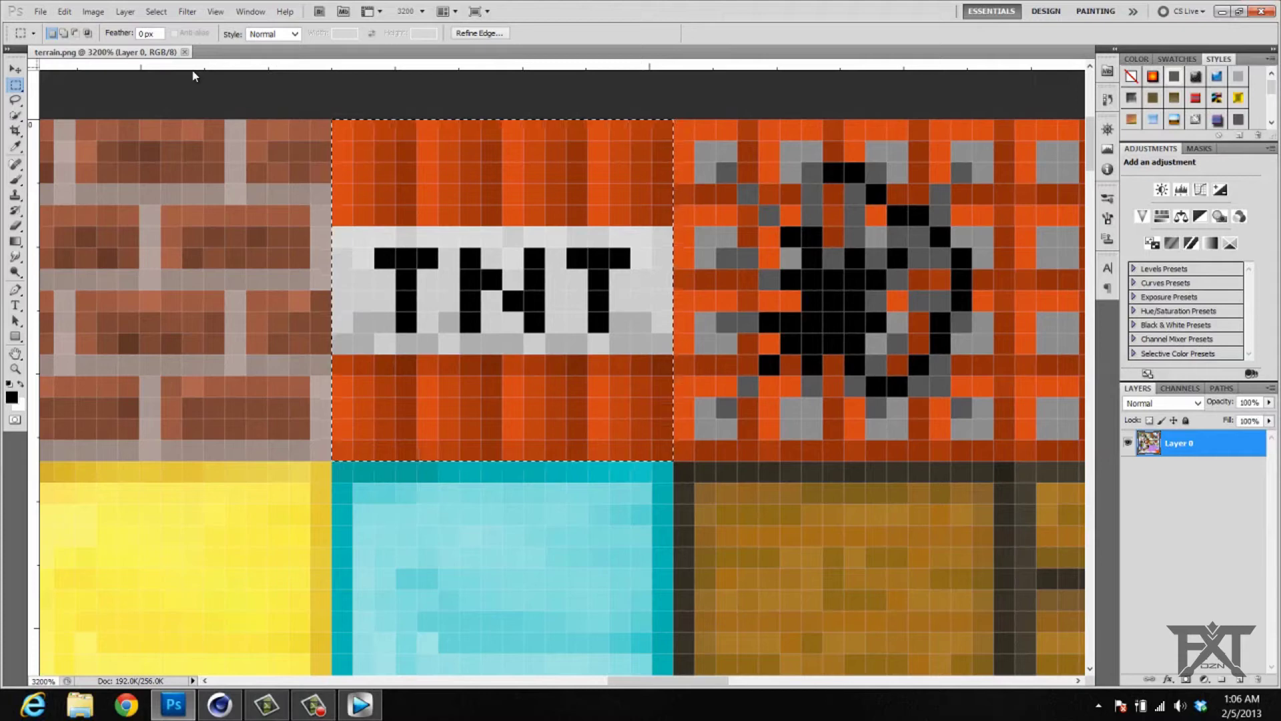
{"action": "left_click", "coordinate": [66, 14]}
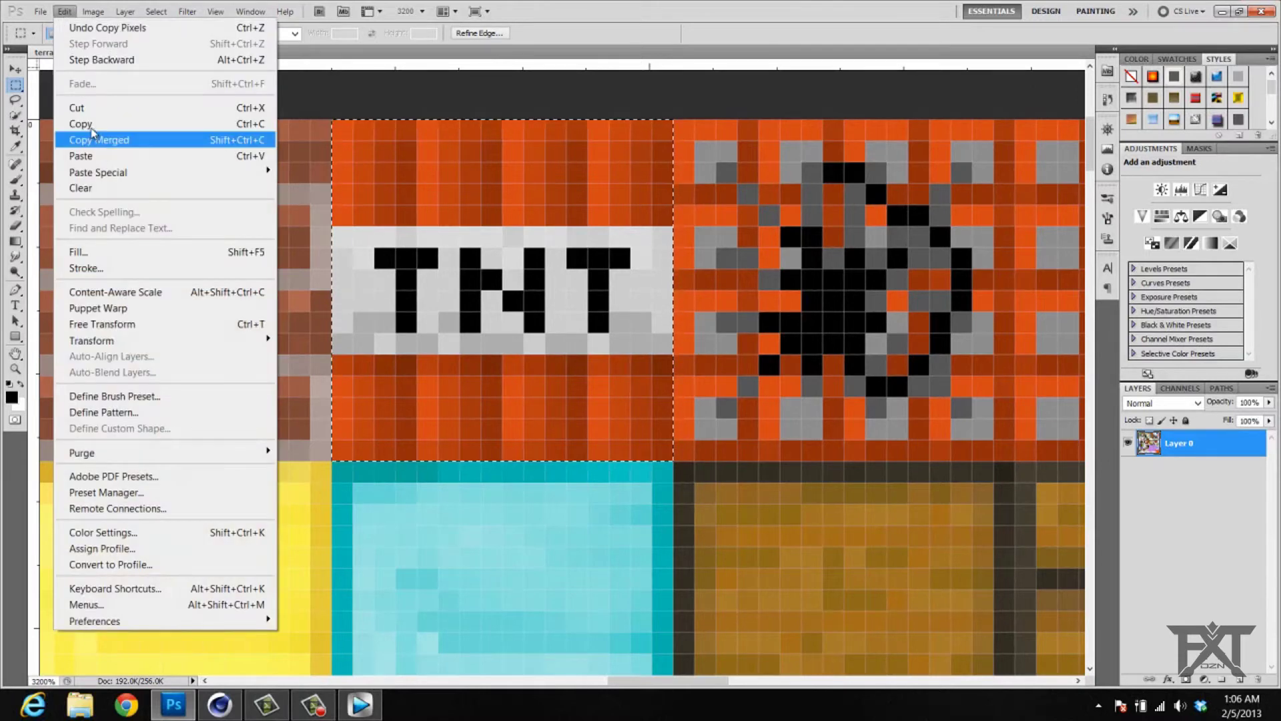
{"action": "left_click", "coordinate": [82, 123]}
{"action": "left_click", "coordinate": [72, 13]}
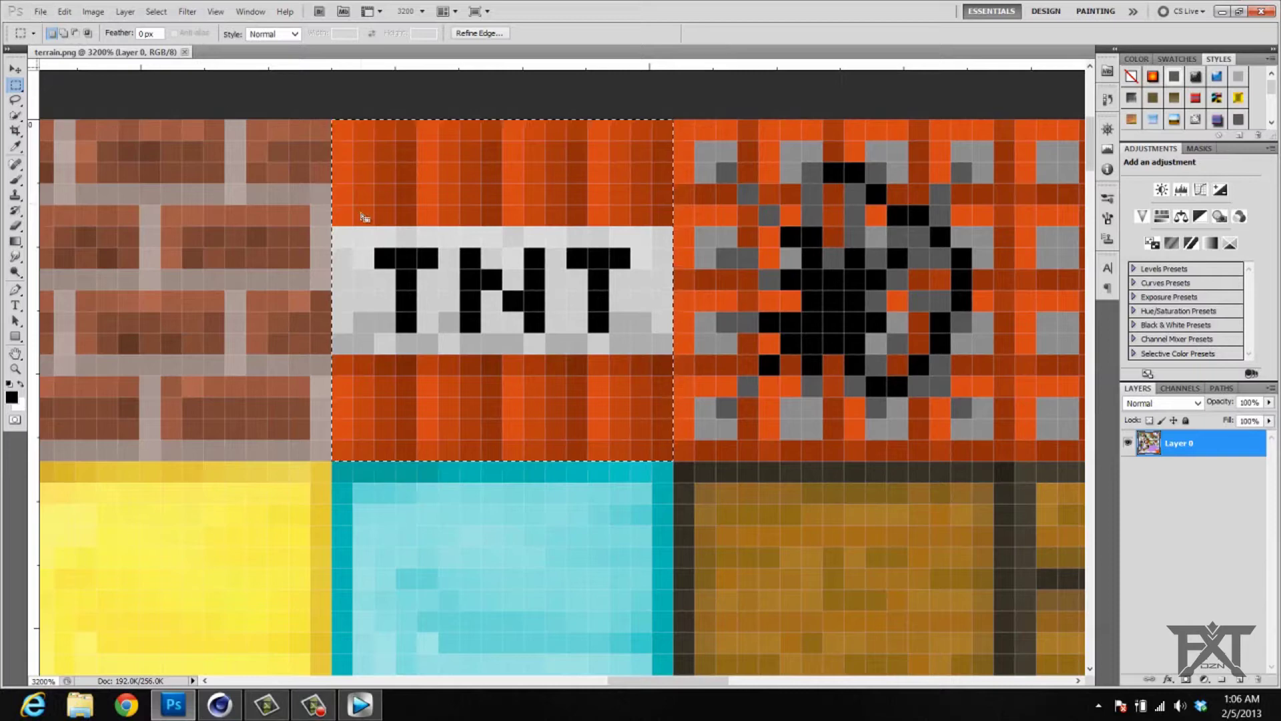
Create a new 16×16 pixel document from the Clipboard preset and paste the tile into it.
{"action": "left_click", "coordinate": [40, 12]}
{"action": "left_click", "coordinate": [54, 28]}
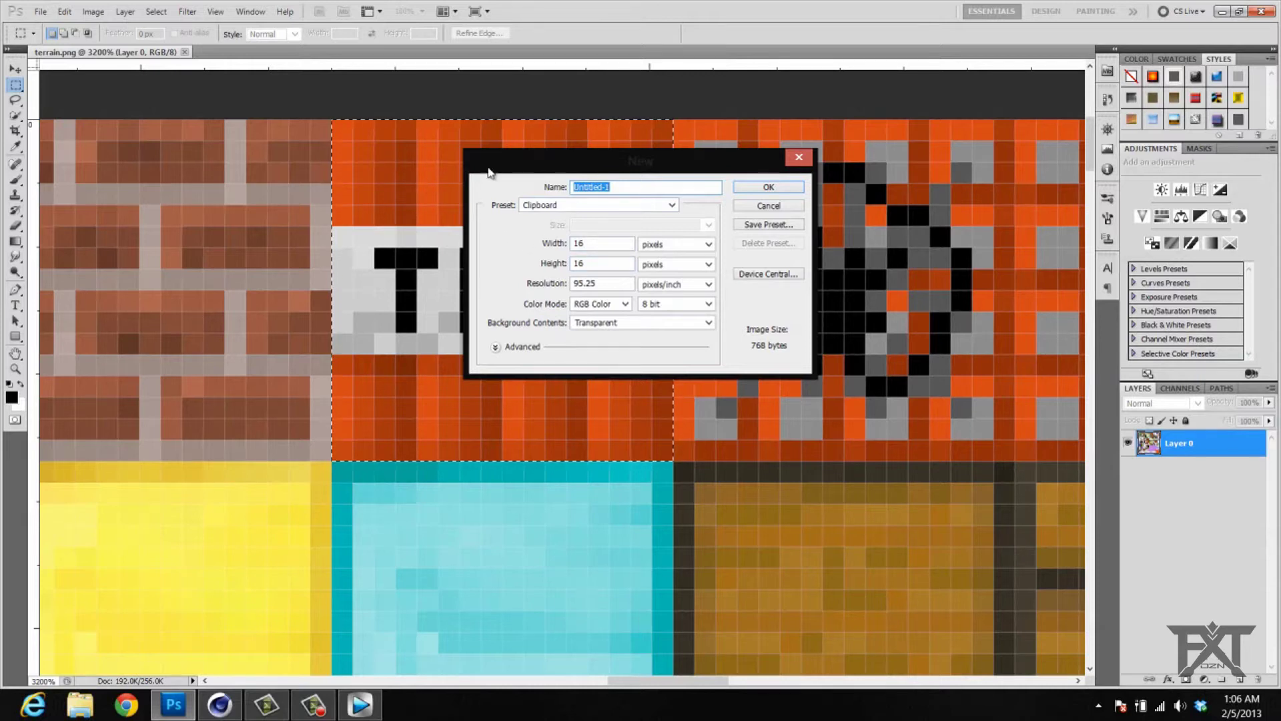
{"action": "left_click", "coordinate": [771, 189]}
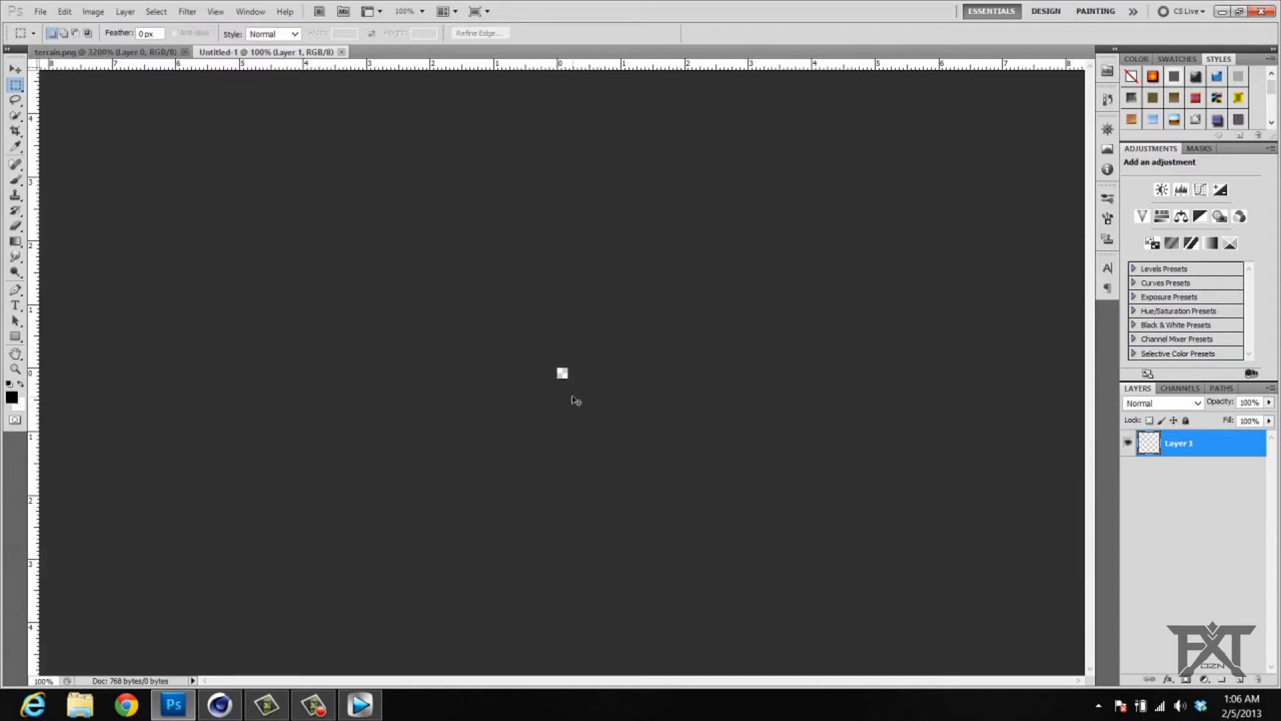
{"action": "left_click_drag", "start_coordinate": [572, 400], "coordinate": [572, 396]}
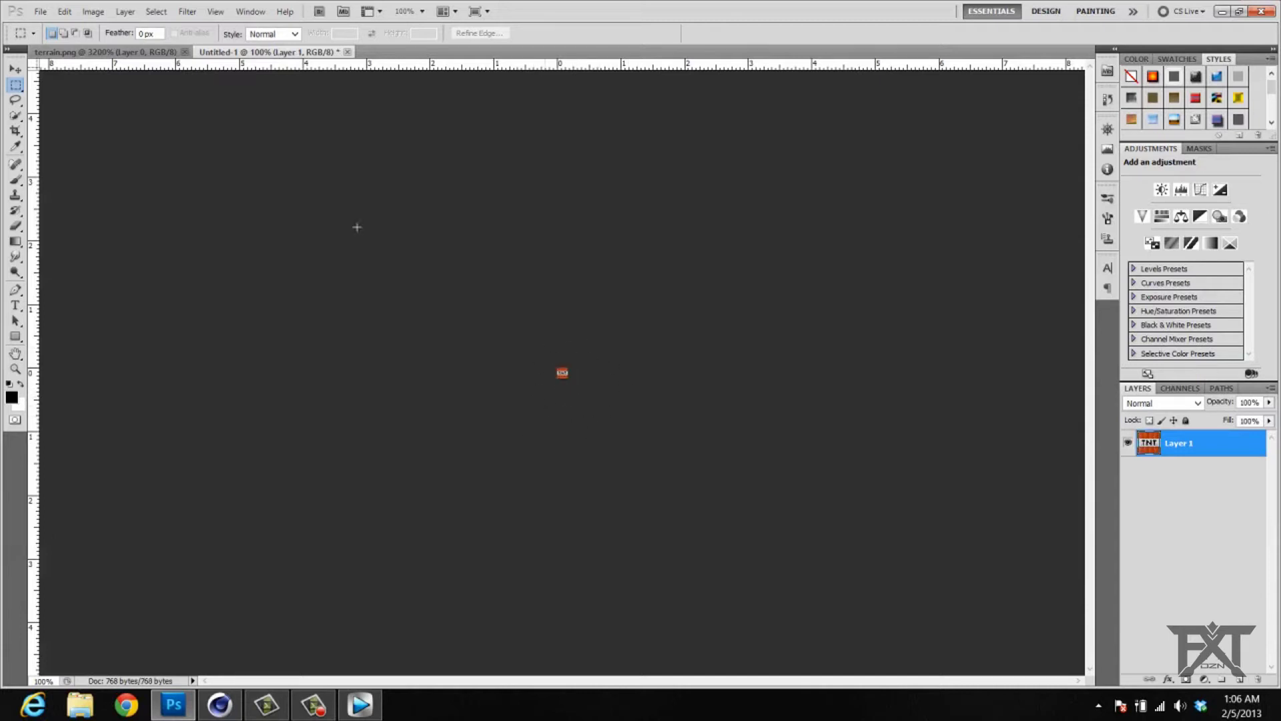
Resize Untitled-1 to 128×128 pixels with Nearest Neighbor resampling.
{"action": "left_click", "coordinate": [65, 11]}
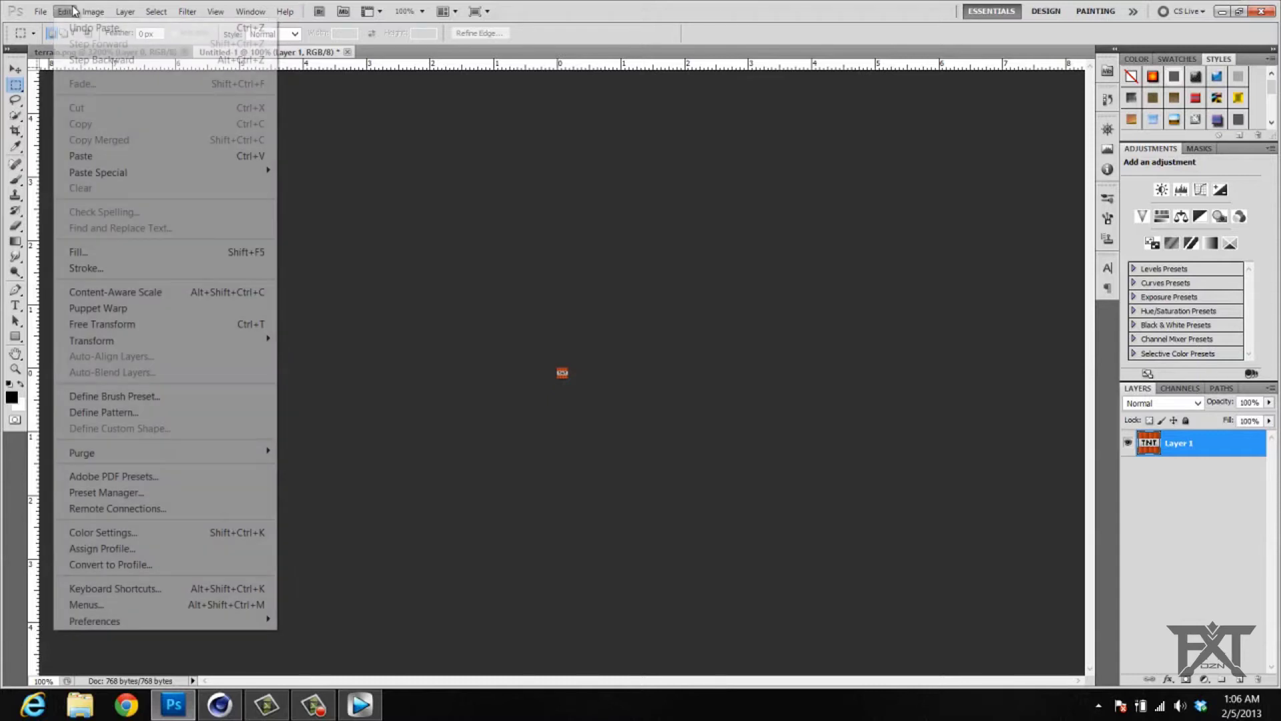
{"action": "left_click", "coordinate": [69, 13]}
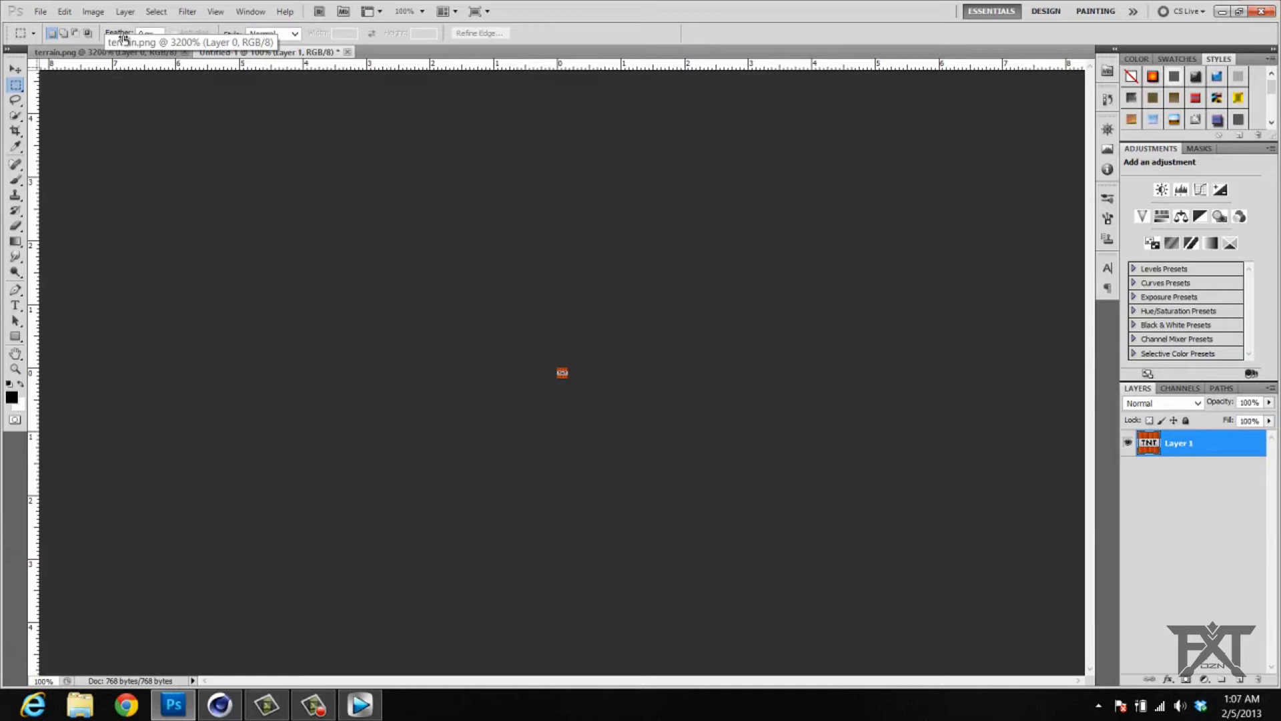
{"action": "left_click", "coordinate": [93, 11]}
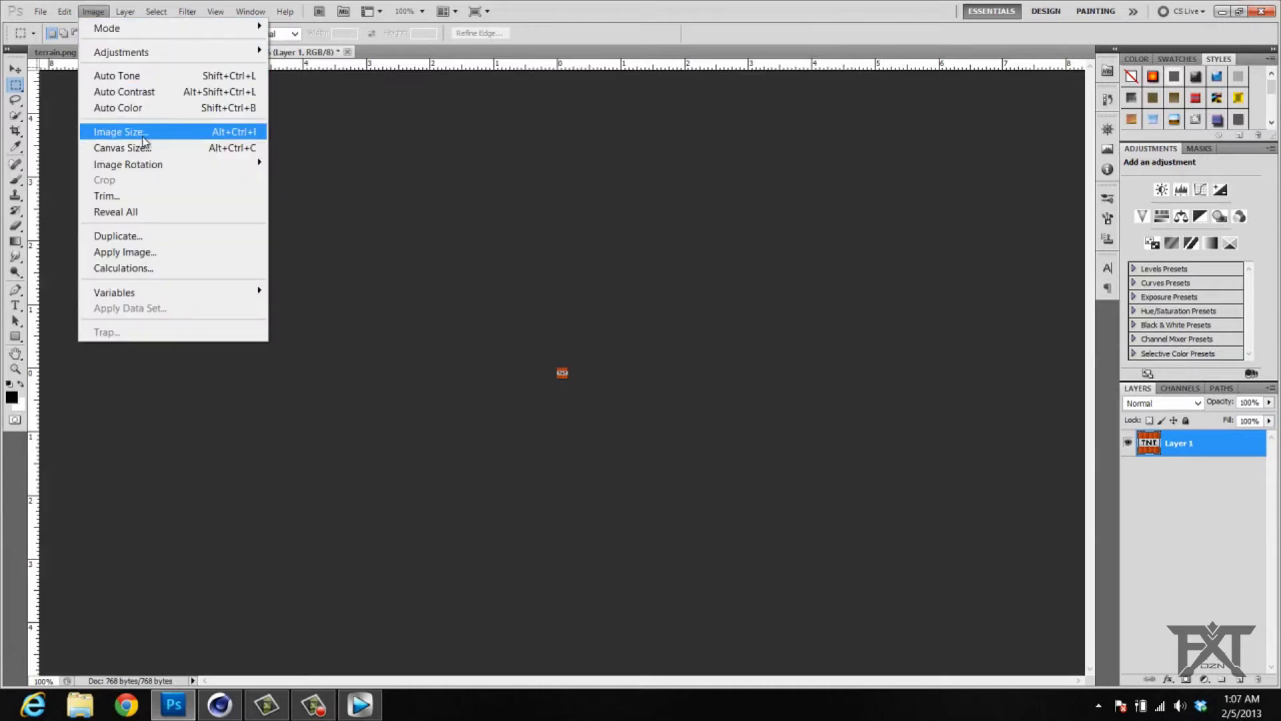
{"action": "left_click", "coordinate": [173, 134]}
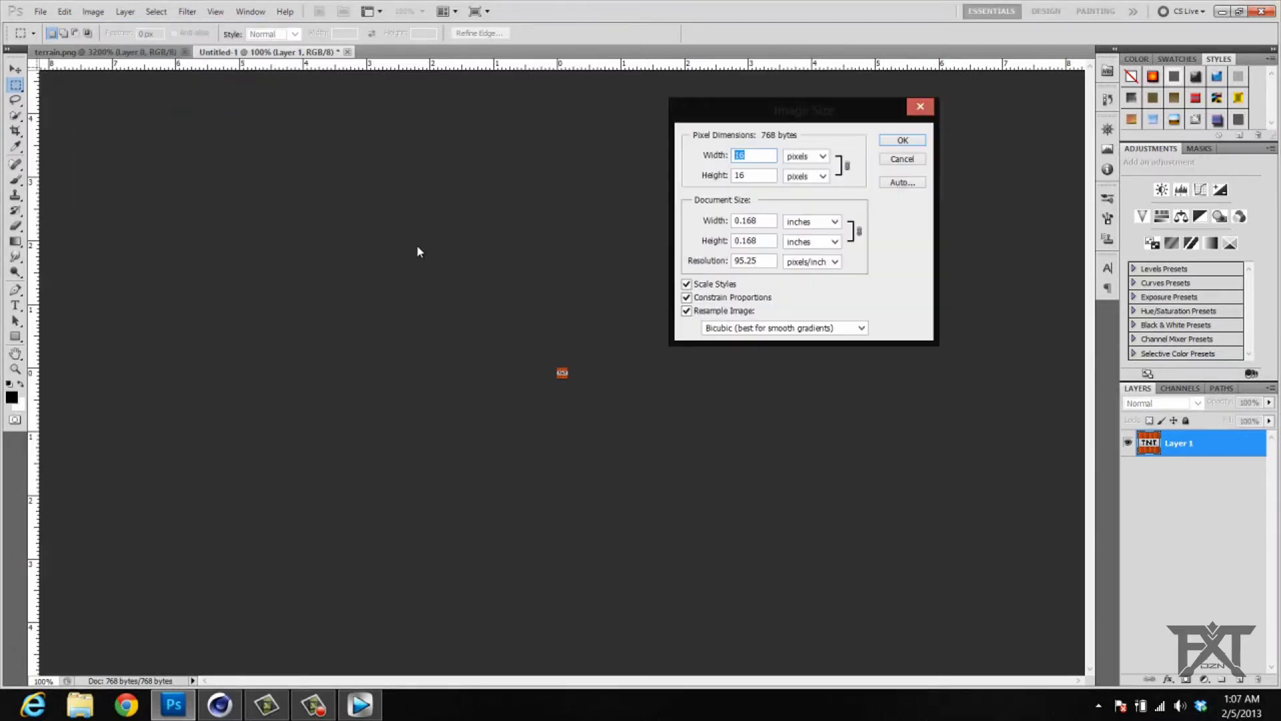
{"action": "type", "text": "128"}
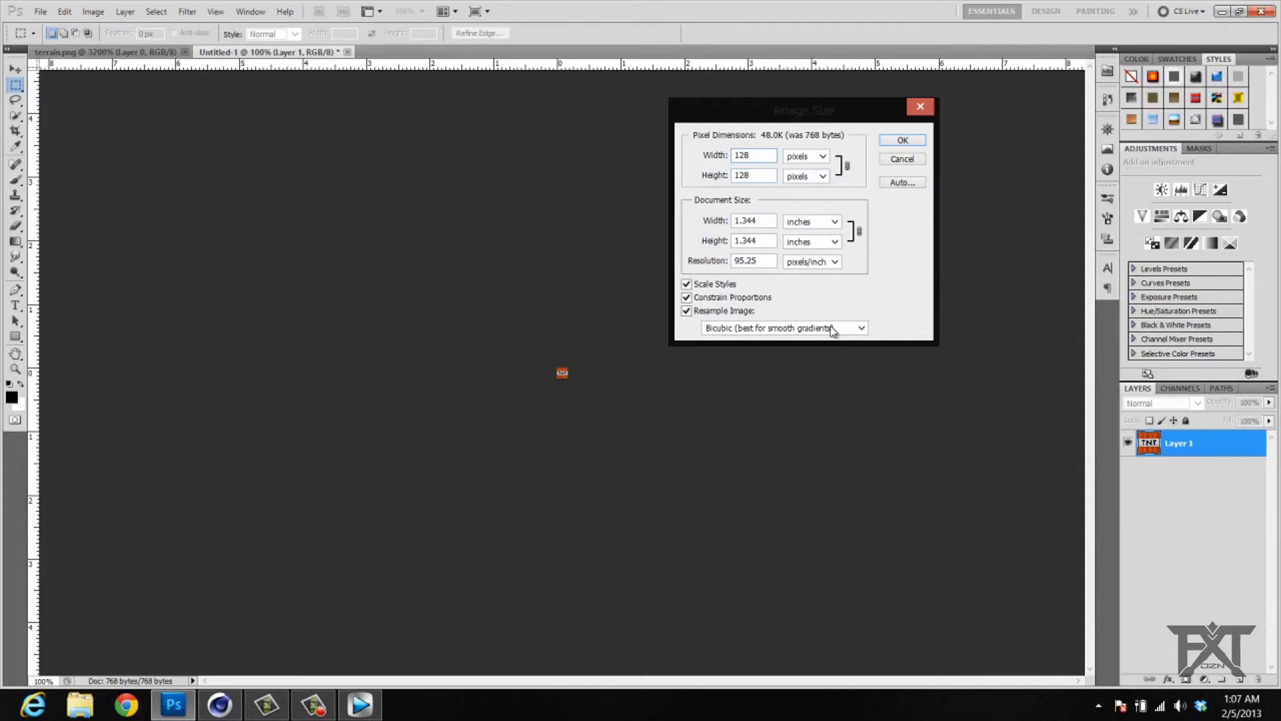
{"action": "left_click", "coordinate": [861, 328]}
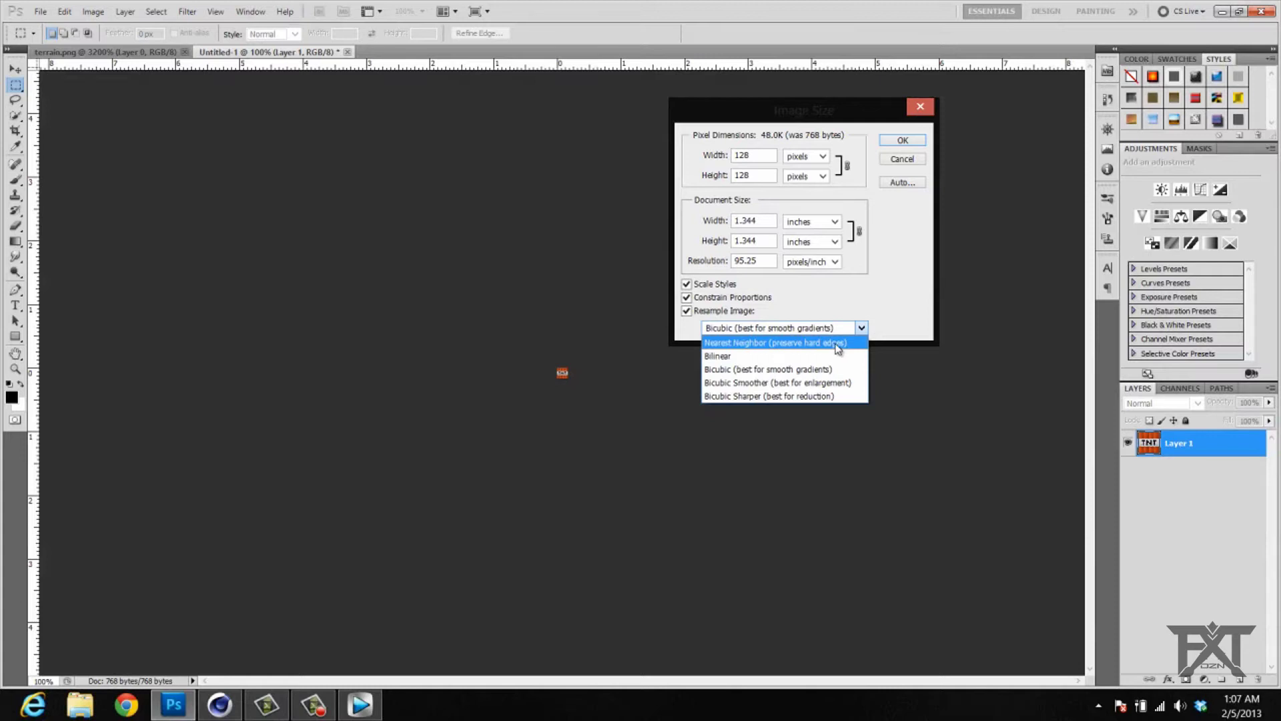
{"action": "left_click", "coordinate": [835, 344]}
{"action": "left_click", "coordinate": [909, 142]}
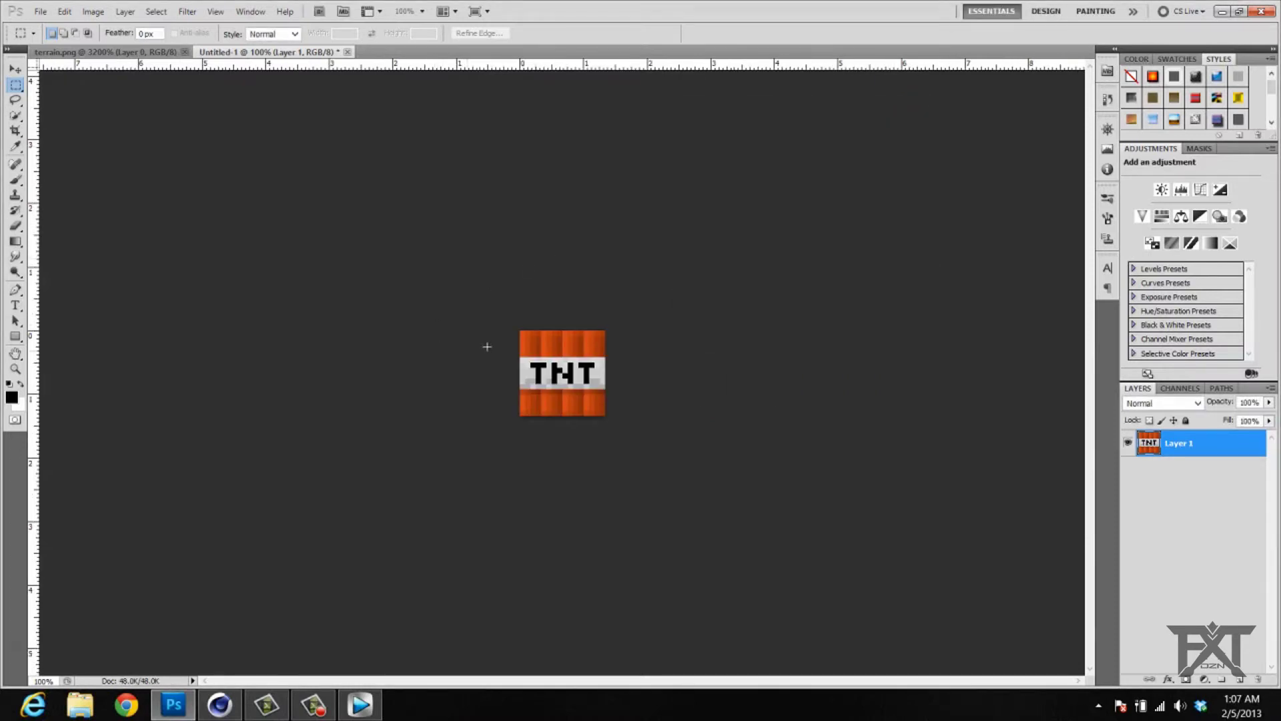
Save the tile to the Desktop as PNG file ndjscdjsb, then minimize Photoshop.
{"action": "left_click", "coordinate": [40, 12]}
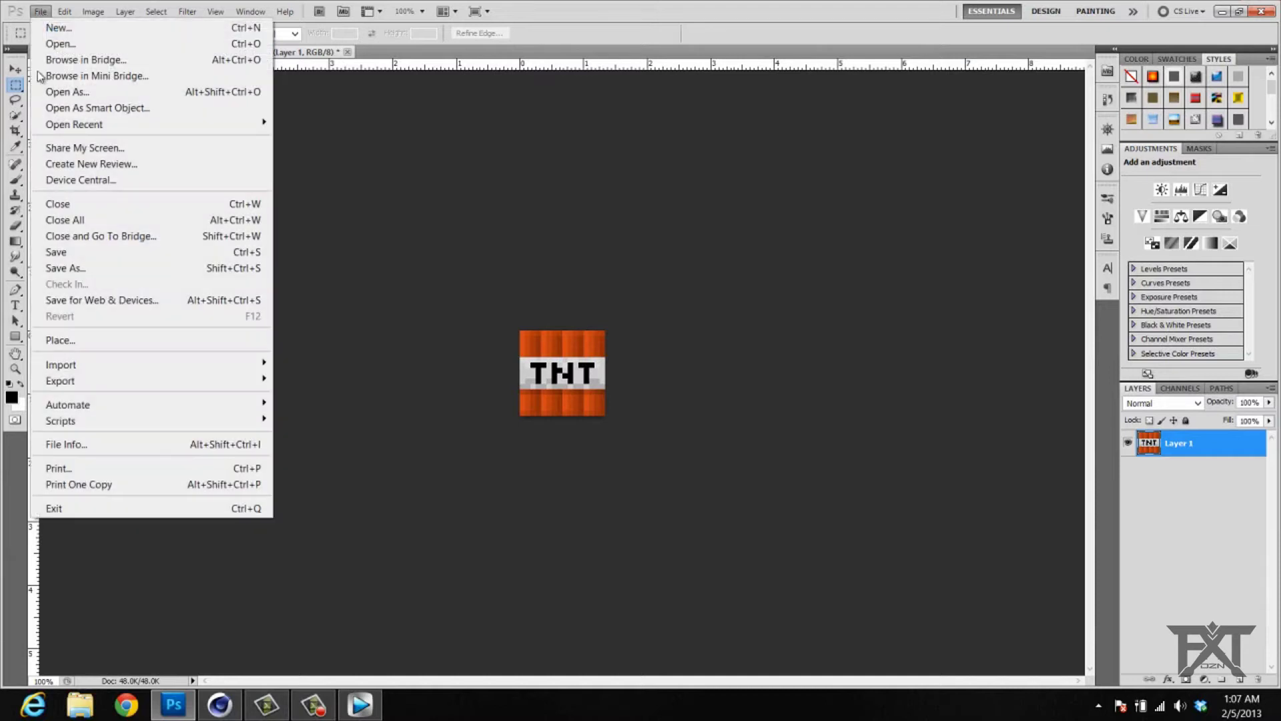
{"action": "left_click", "coordinate": [79, 268]}
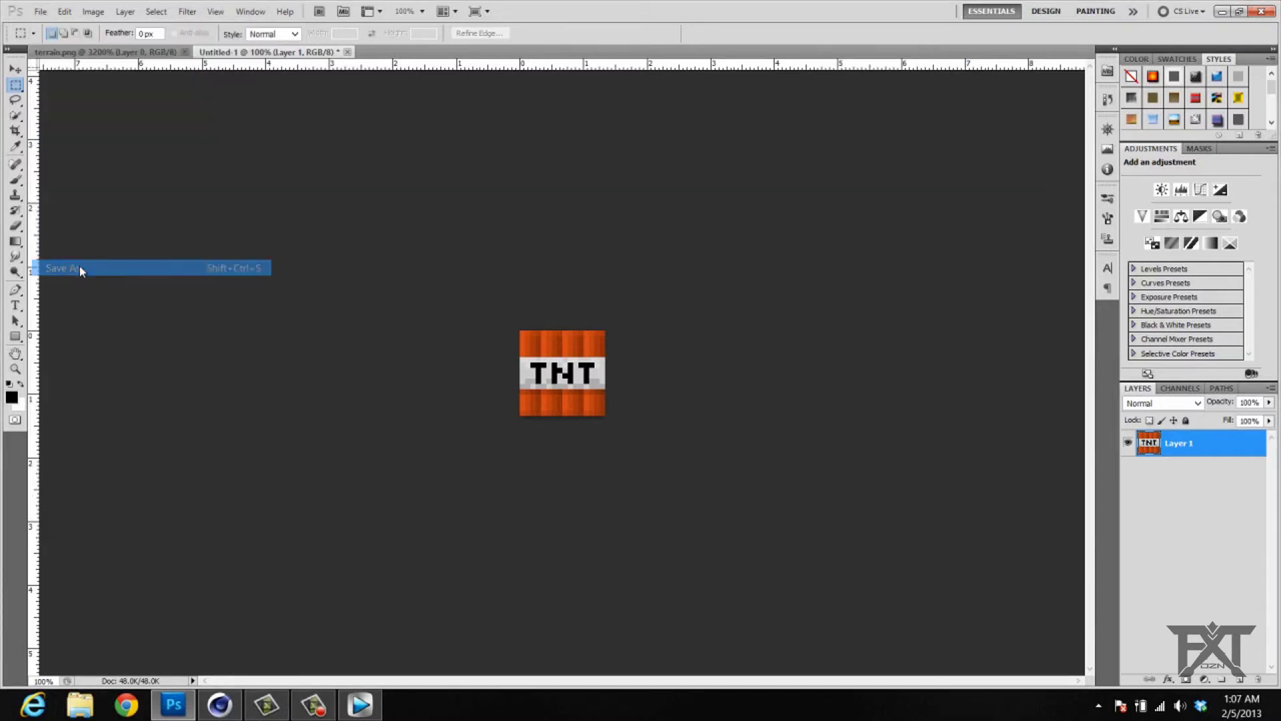
{"action": "left_click", "coordinate": [684, 383]}
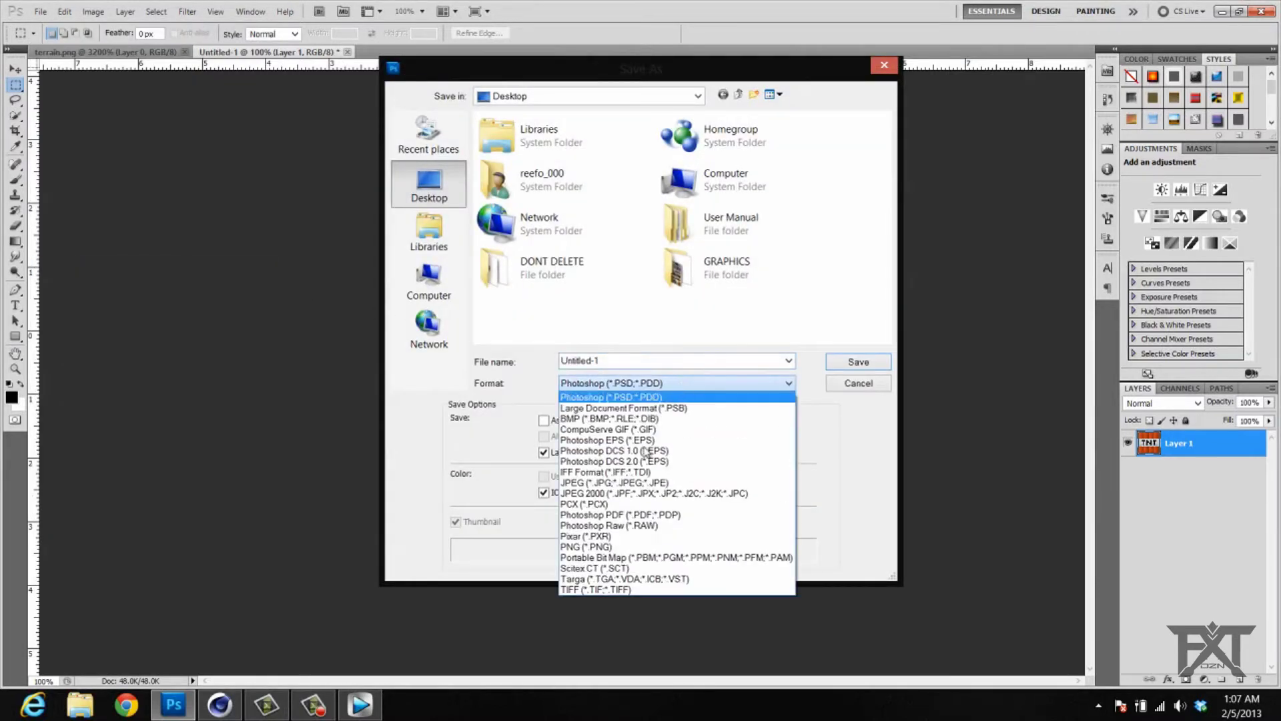
{"action": "left_click", "coordinate": [644, 549]}
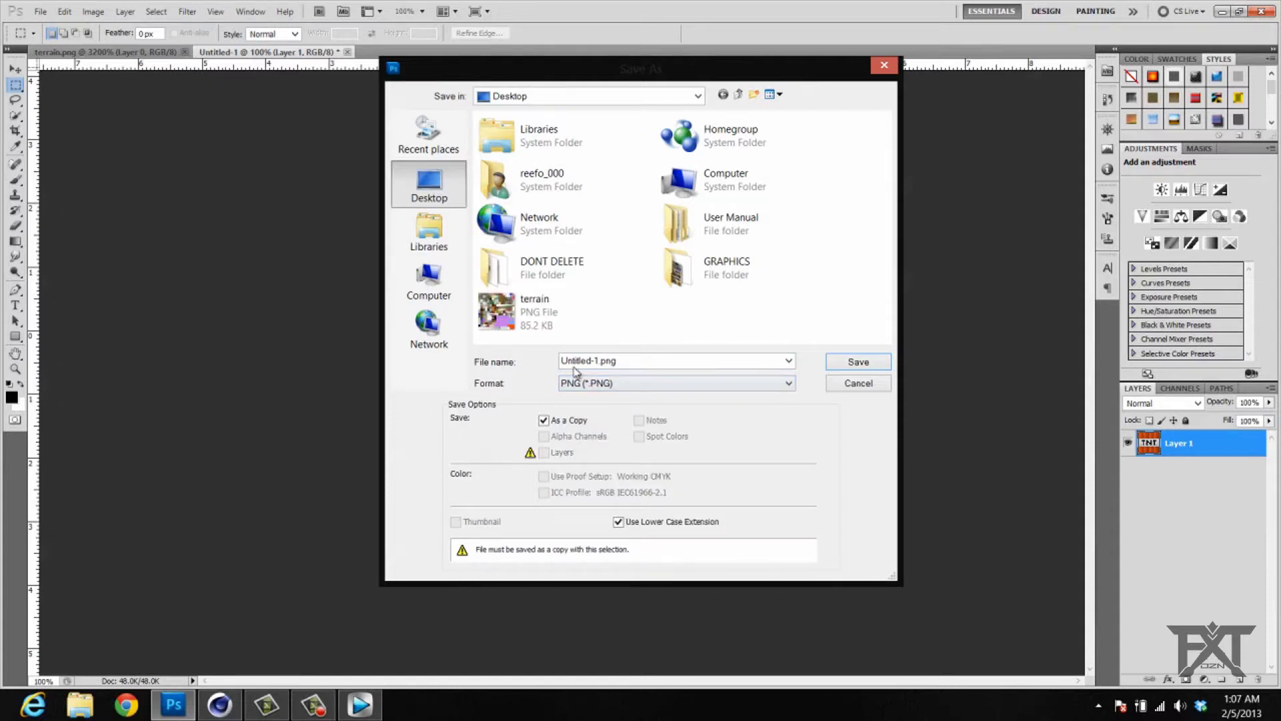
{"action": "double_click", "coordinate": [636, 360]}
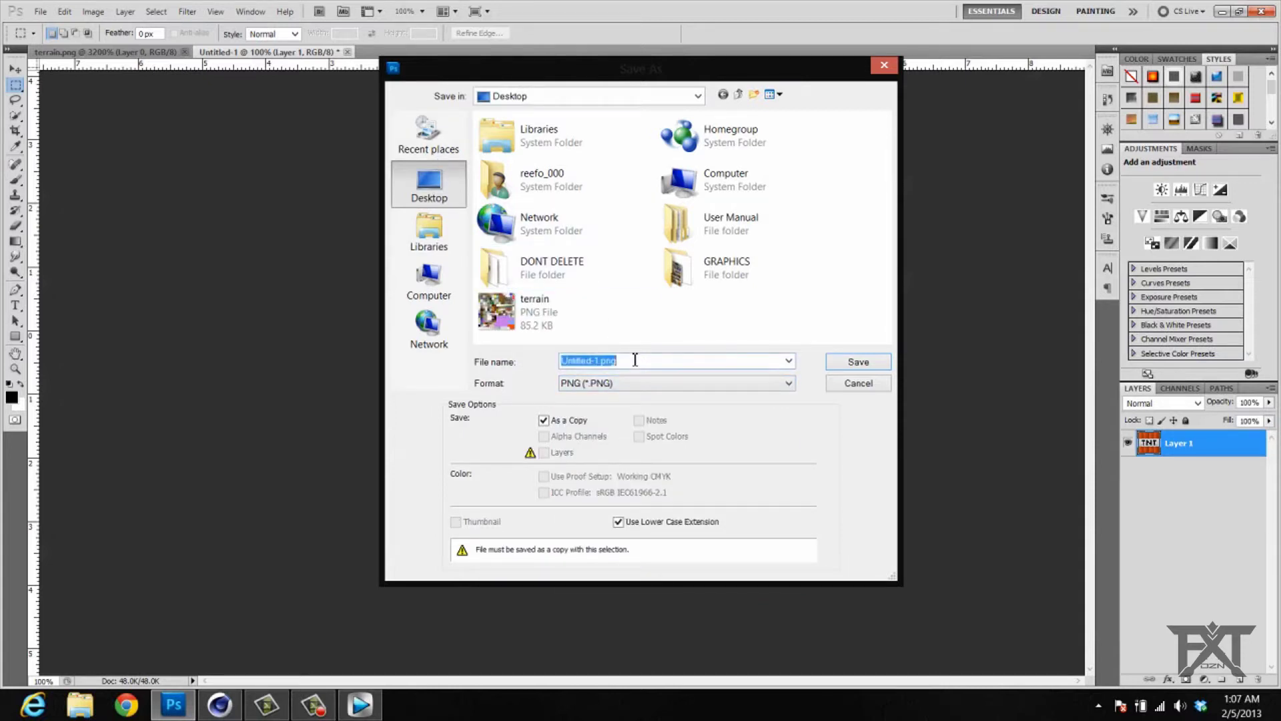
{"action": "type", "text": "ndjscdjsb"}
{"action": "left_click", "coordinate": [858, 367]}
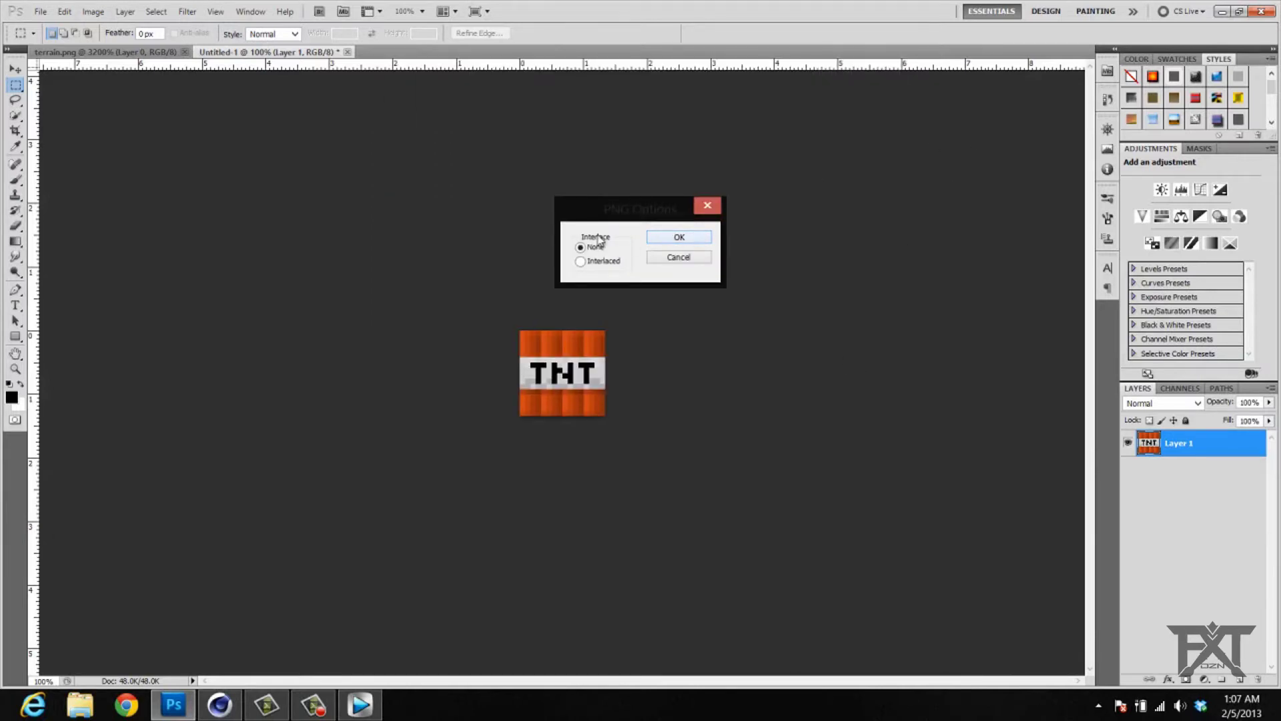
{"action": "left_click", "coordinate": [677, 241]}
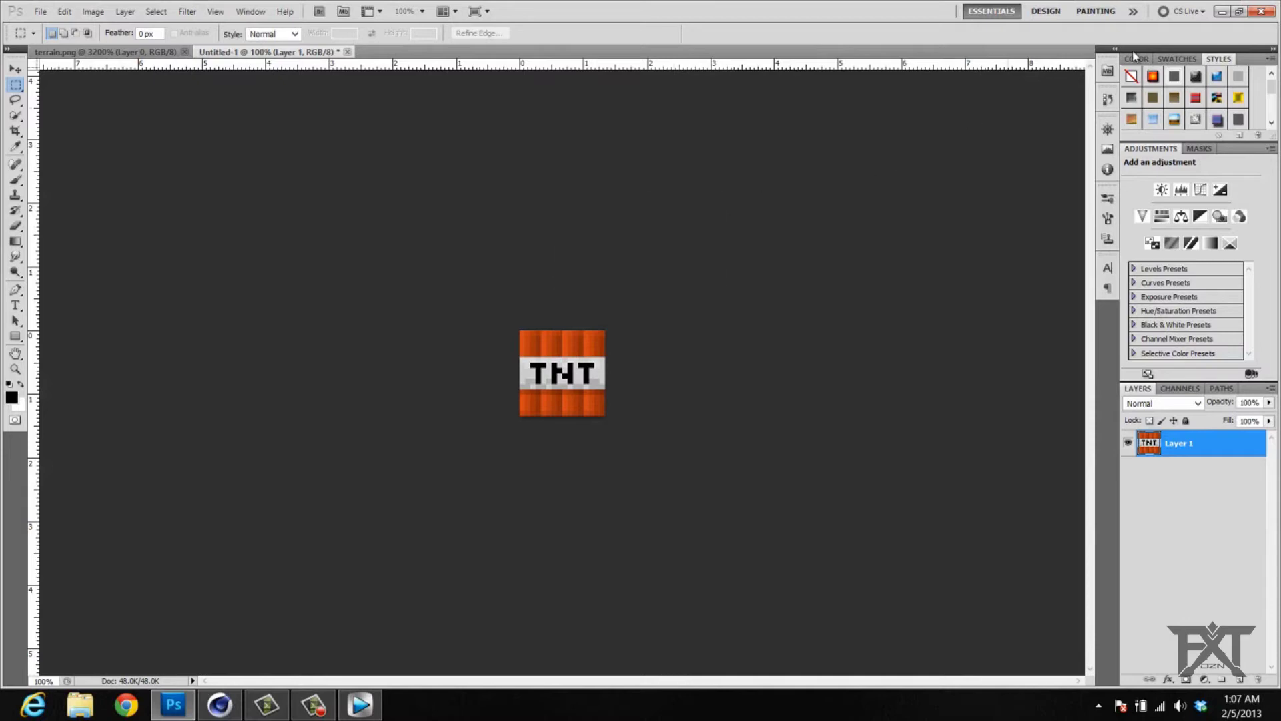
{"action": "left_click", "coordinate": [1222, 11]}
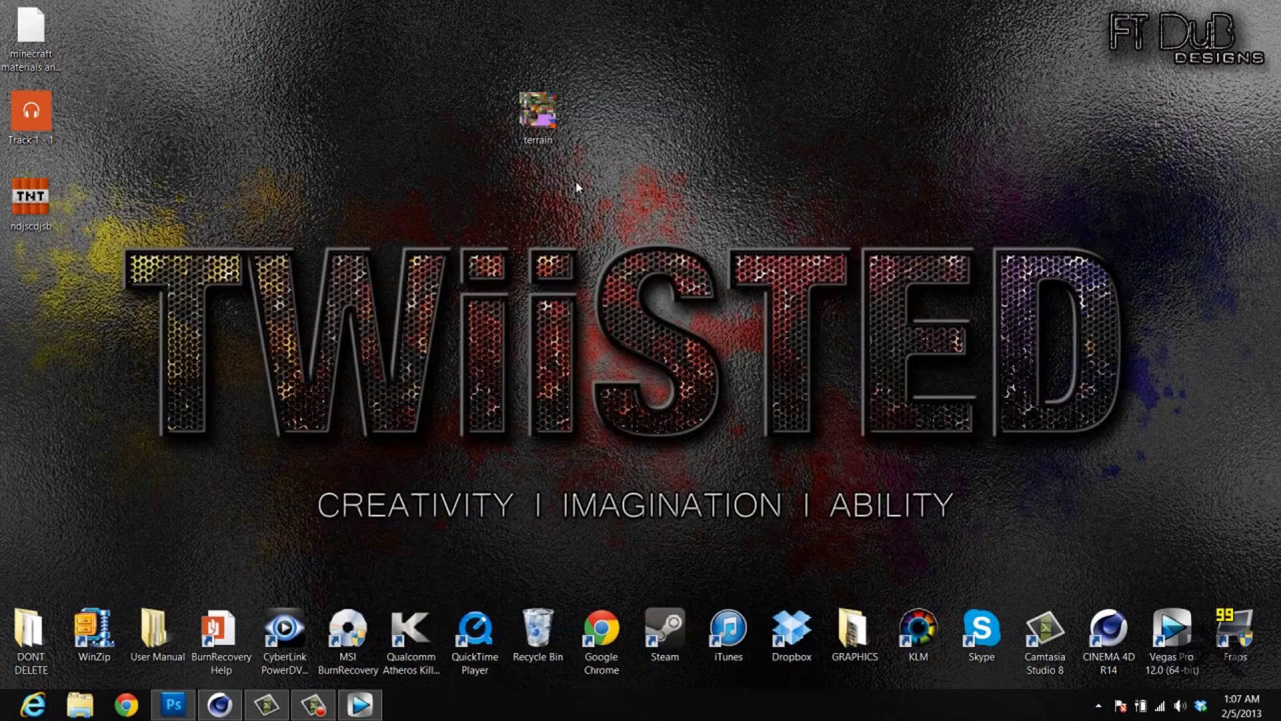
Move the ndjscdjsb icon beside terrain and bring Cinema 4D to the front.
{"action": "left_click_drag", "start_coordinate": [31, 197], "coordinate": [454, 131]}
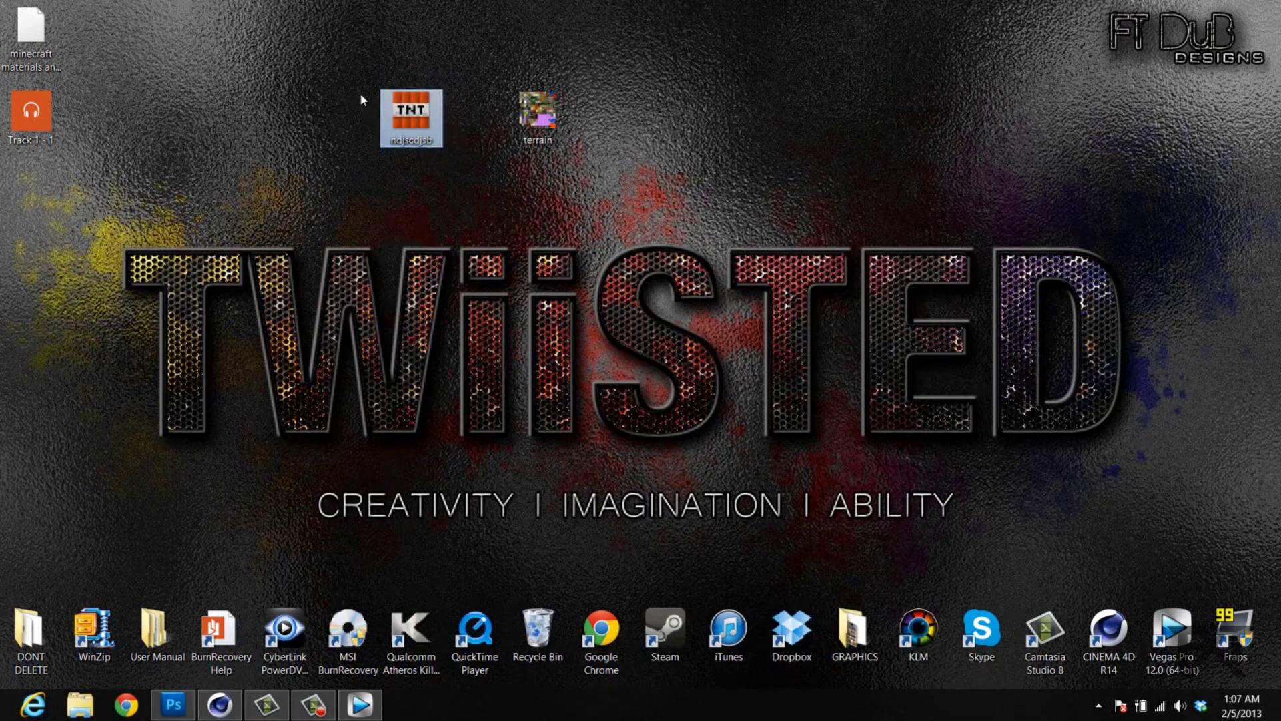
{"action": "left_click", "coordinate": [404, 188]}
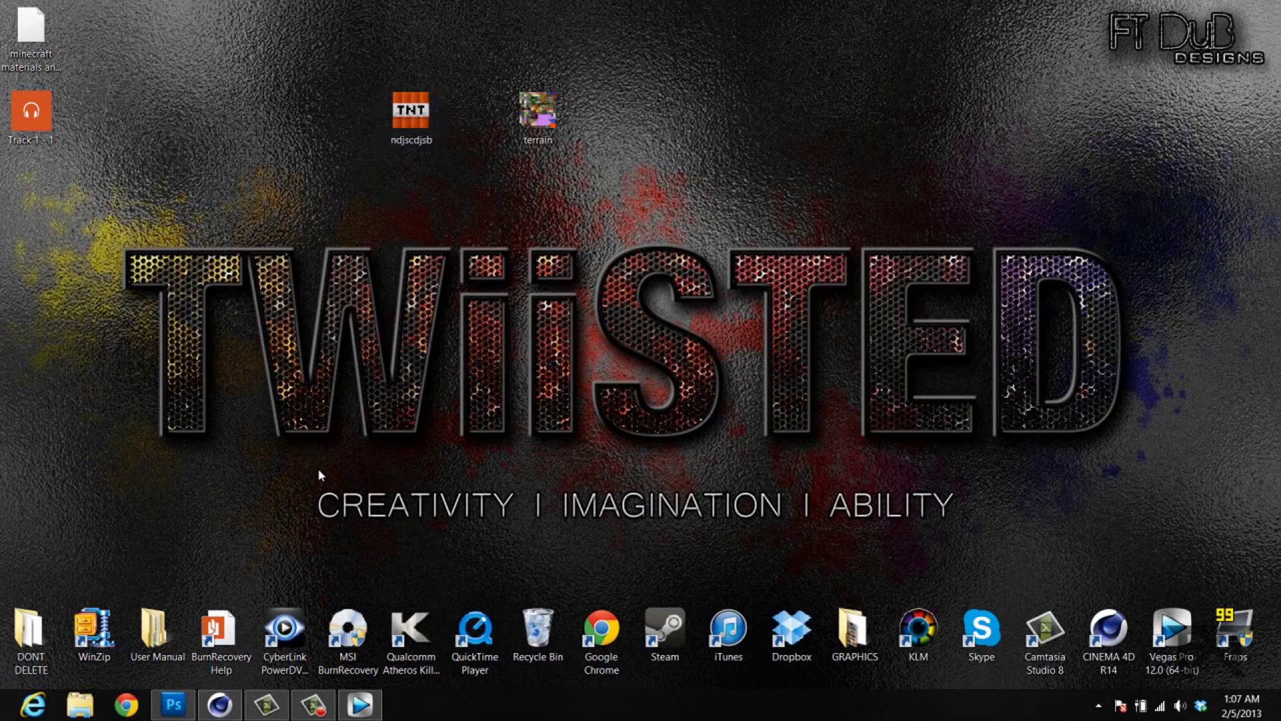
{"action": "left_click", "coordinate": [227, 706]}
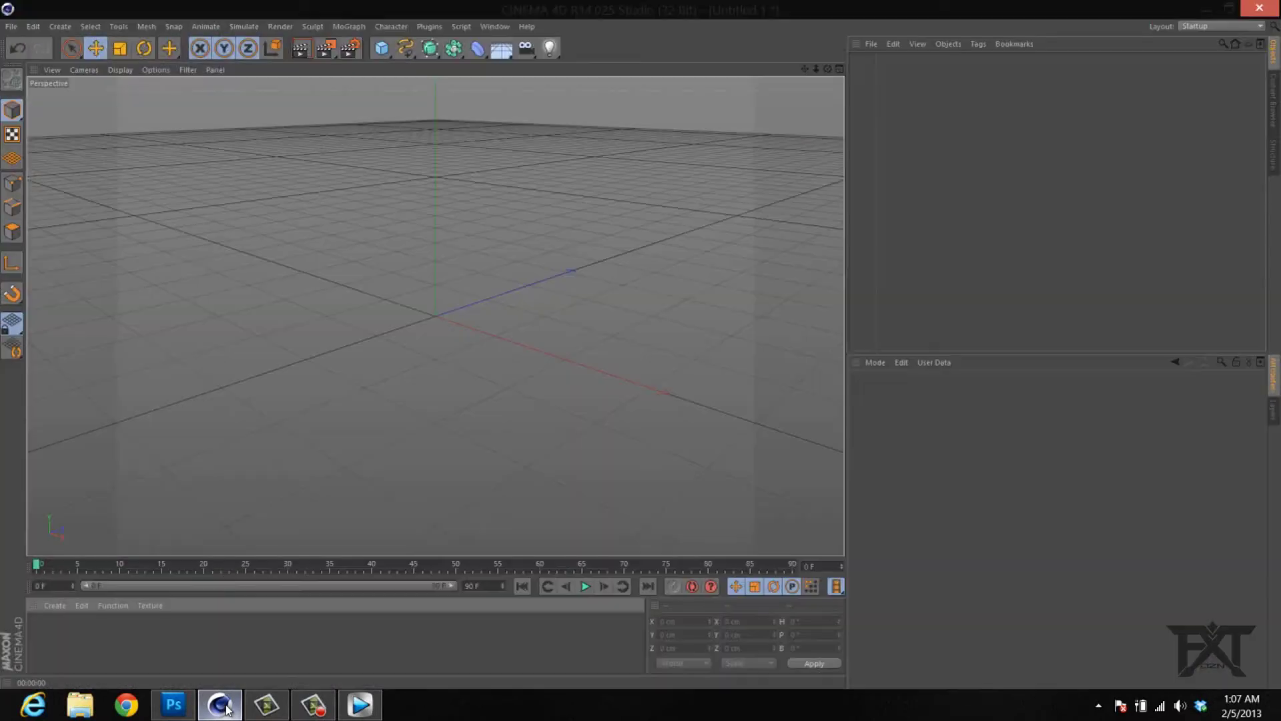
Make a new material, turn off Specular, and load ndjscdjsb.png as its Color texture, copying it to the project.
{"action": "double_click", "coordinate": [83, 640]}
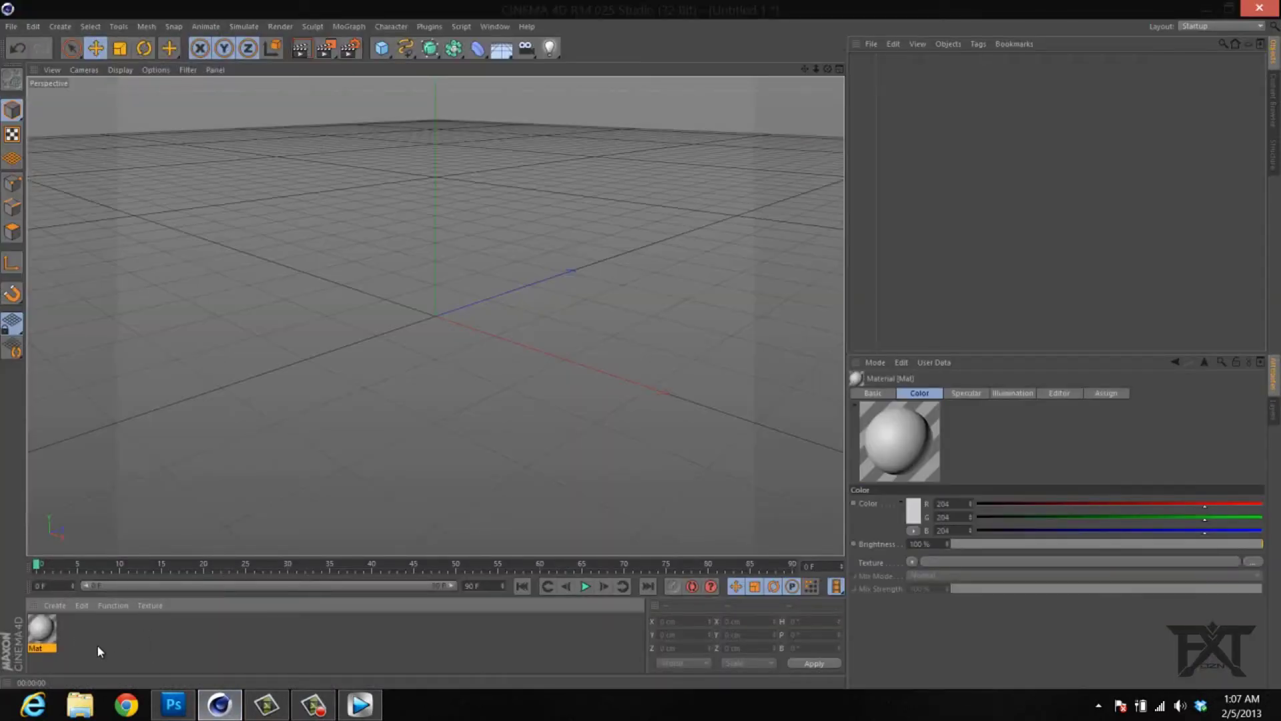
{"action": "double_click", "coordinate": [44, 631]}
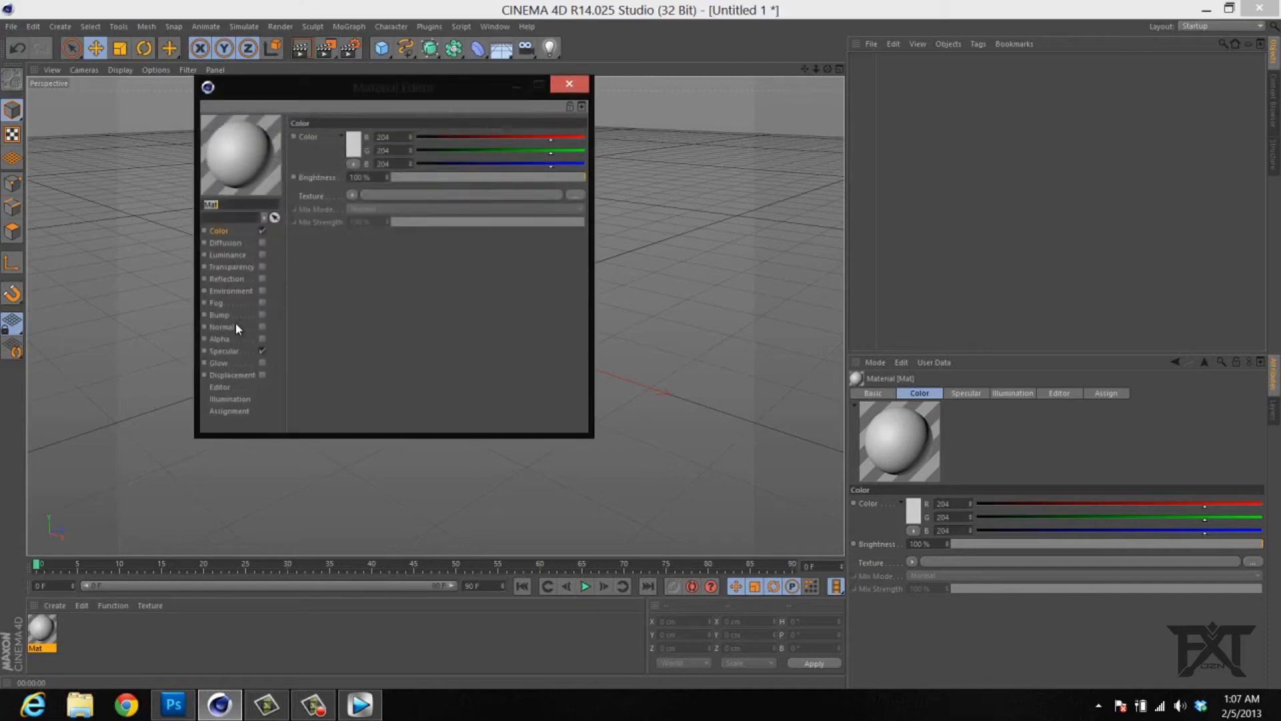
{"action": "left_click", "coordinate": [262, 351]}
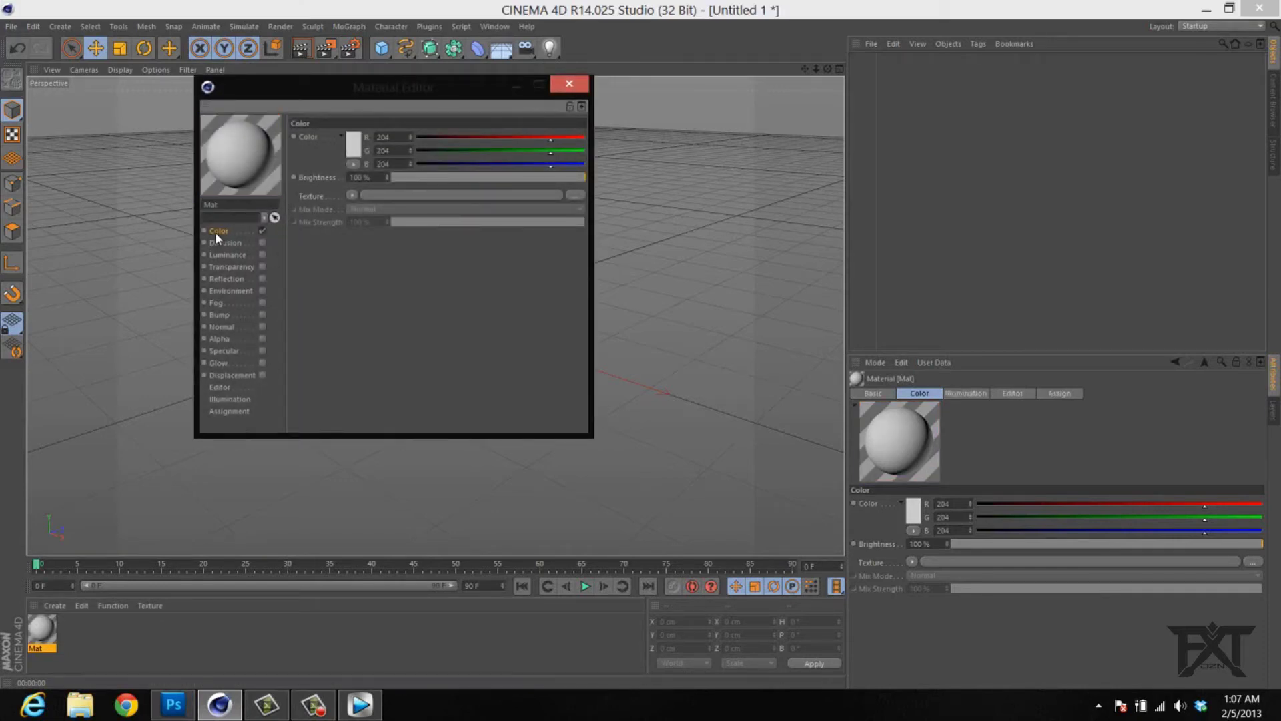
{"action": "left_click", "coordinate": [352, 195]}
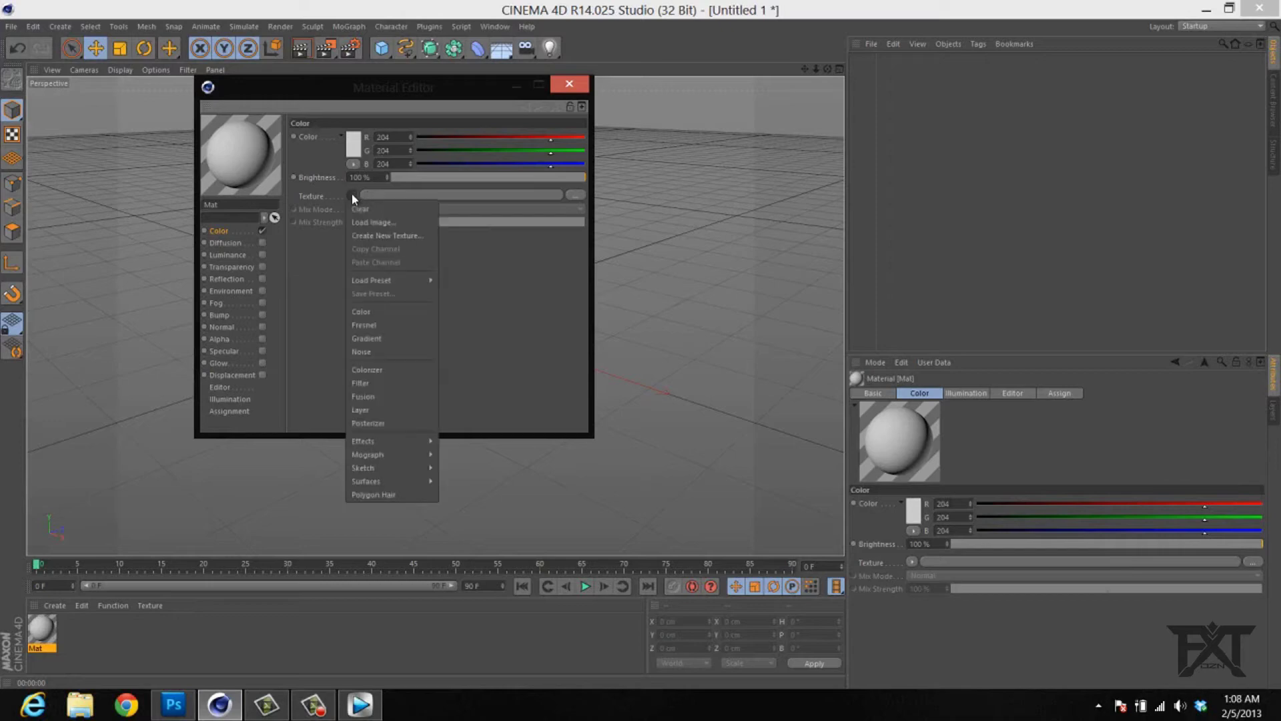
{"action": "left_click", "coordinate": [377, 220]}
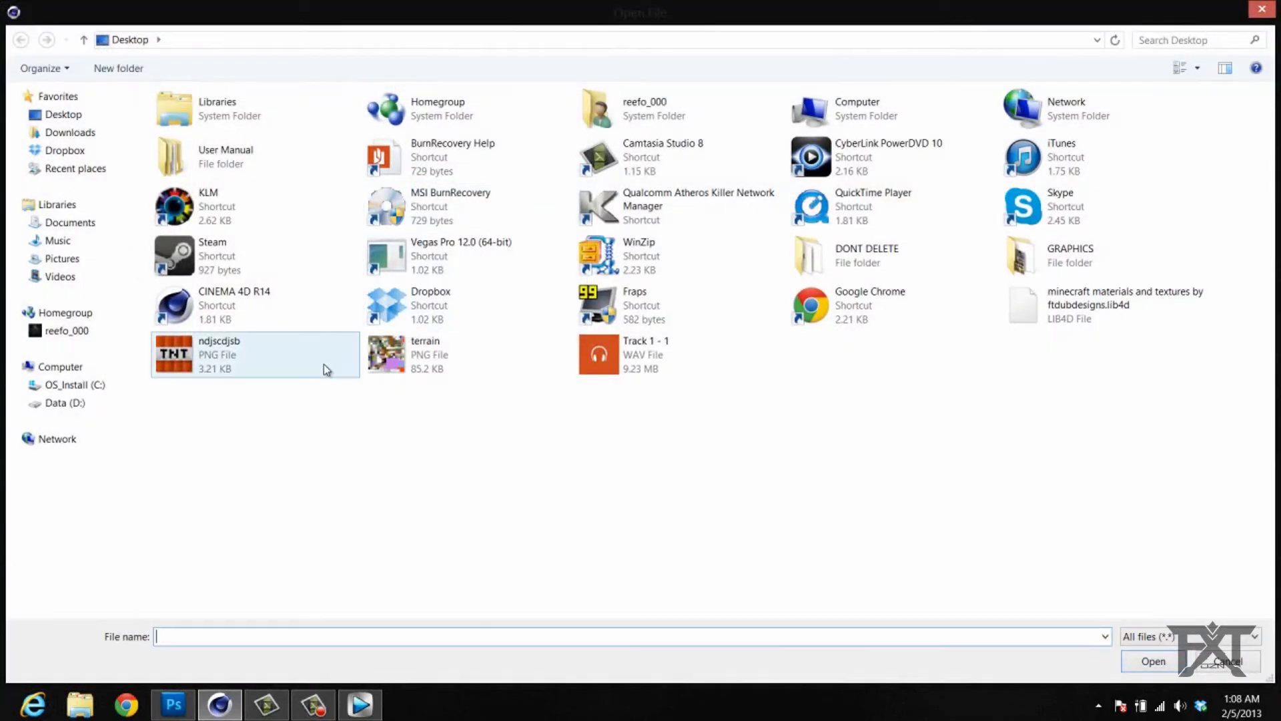
{"action": "left_click", "coordinate": [197, 359]}
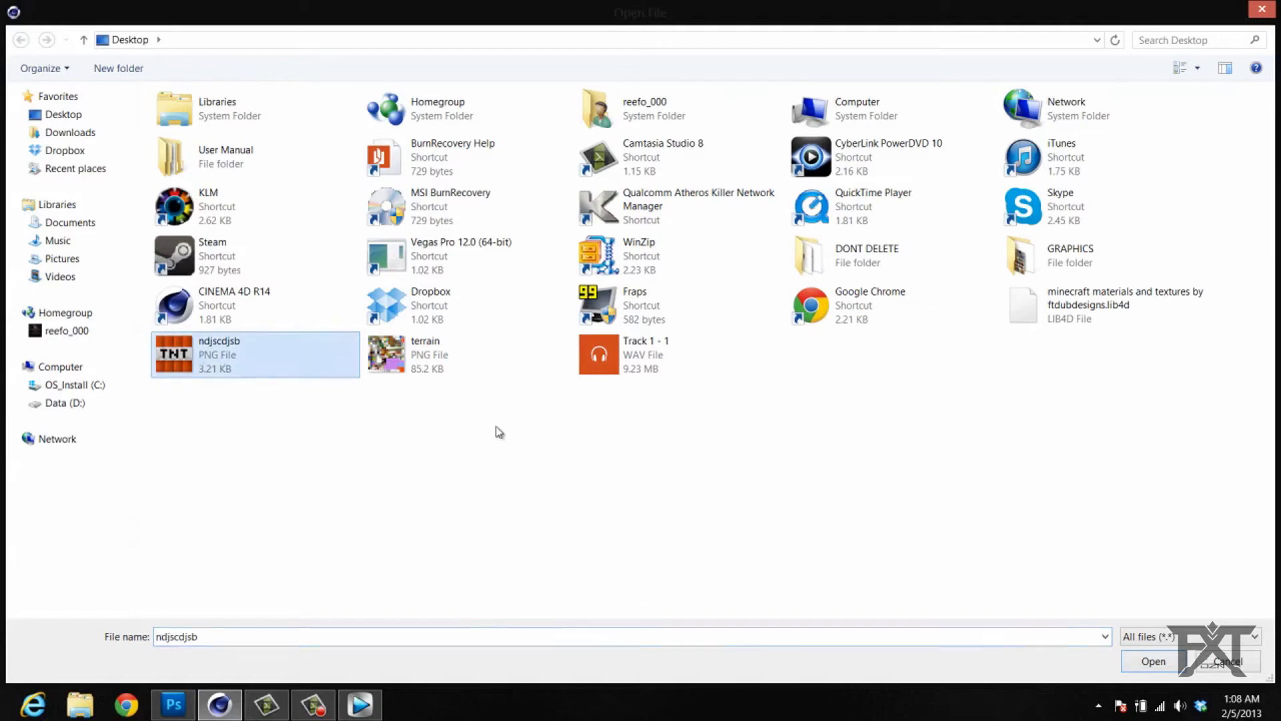
{"action": "left_click", "coordinate": [1154, 664]}
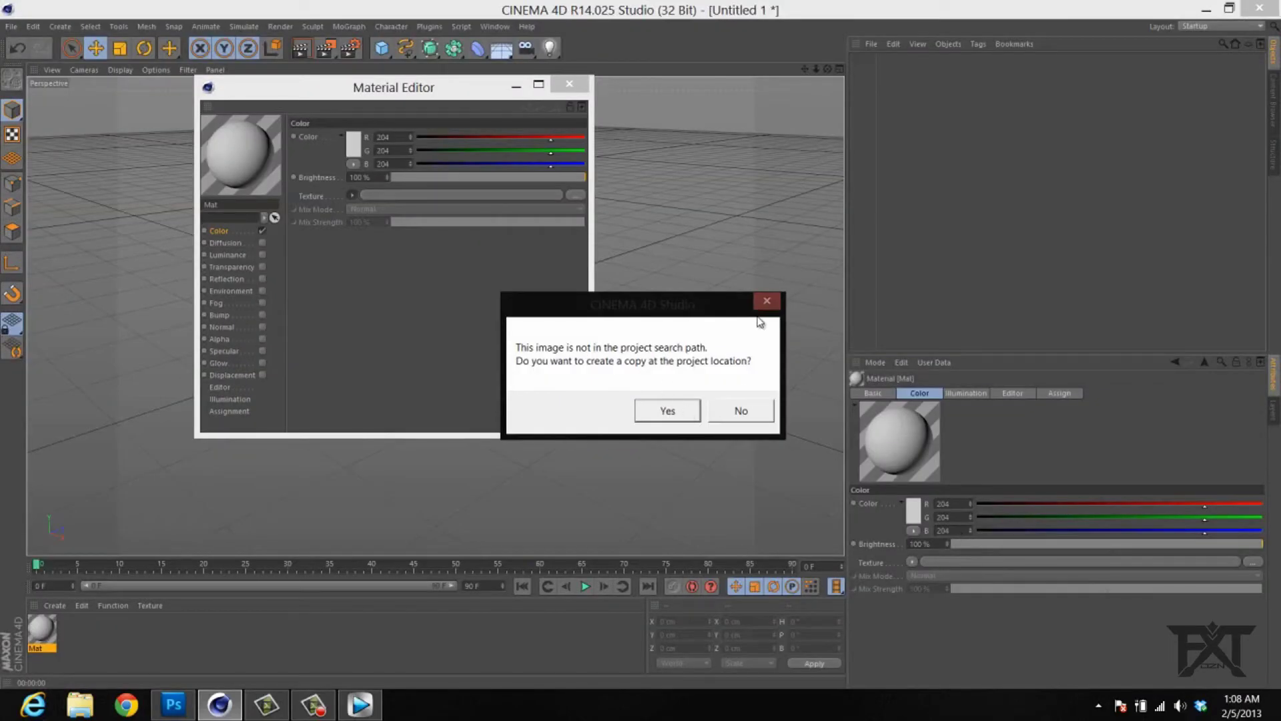
{"action": "left_click", "coordinate": [652, 412]}
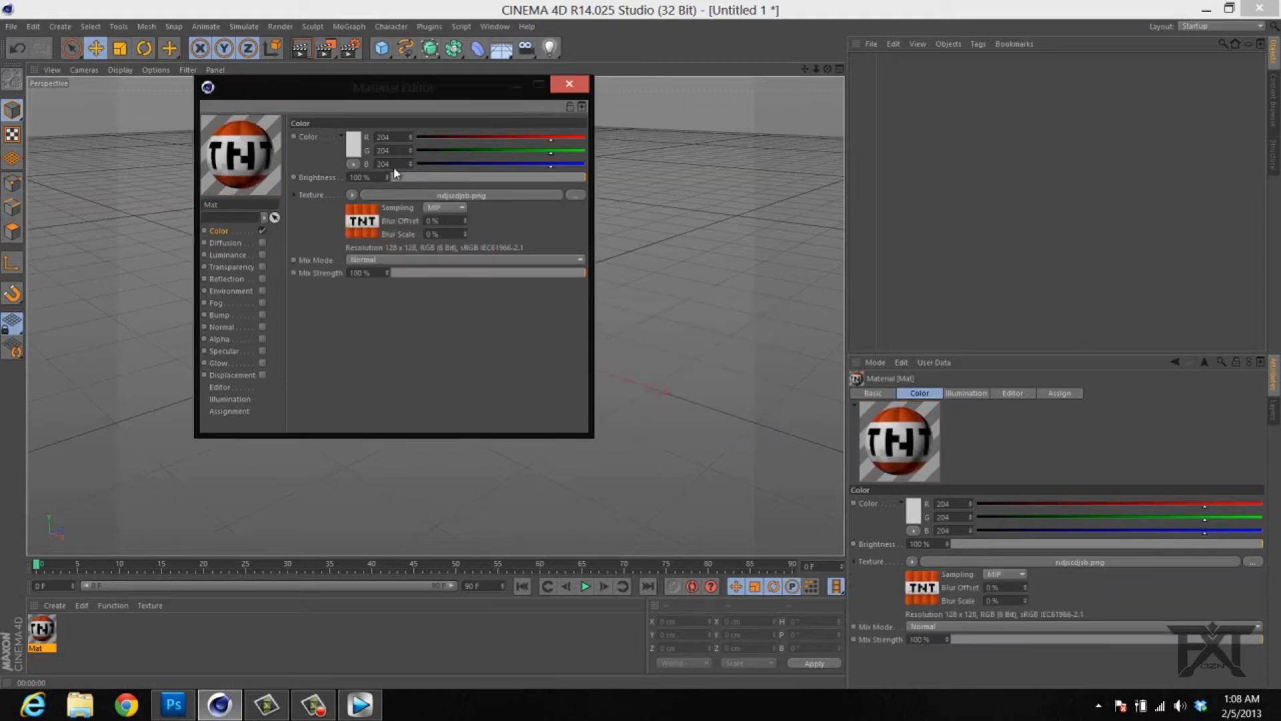
{"action": "left_click", "coordinate": [568, 84]}
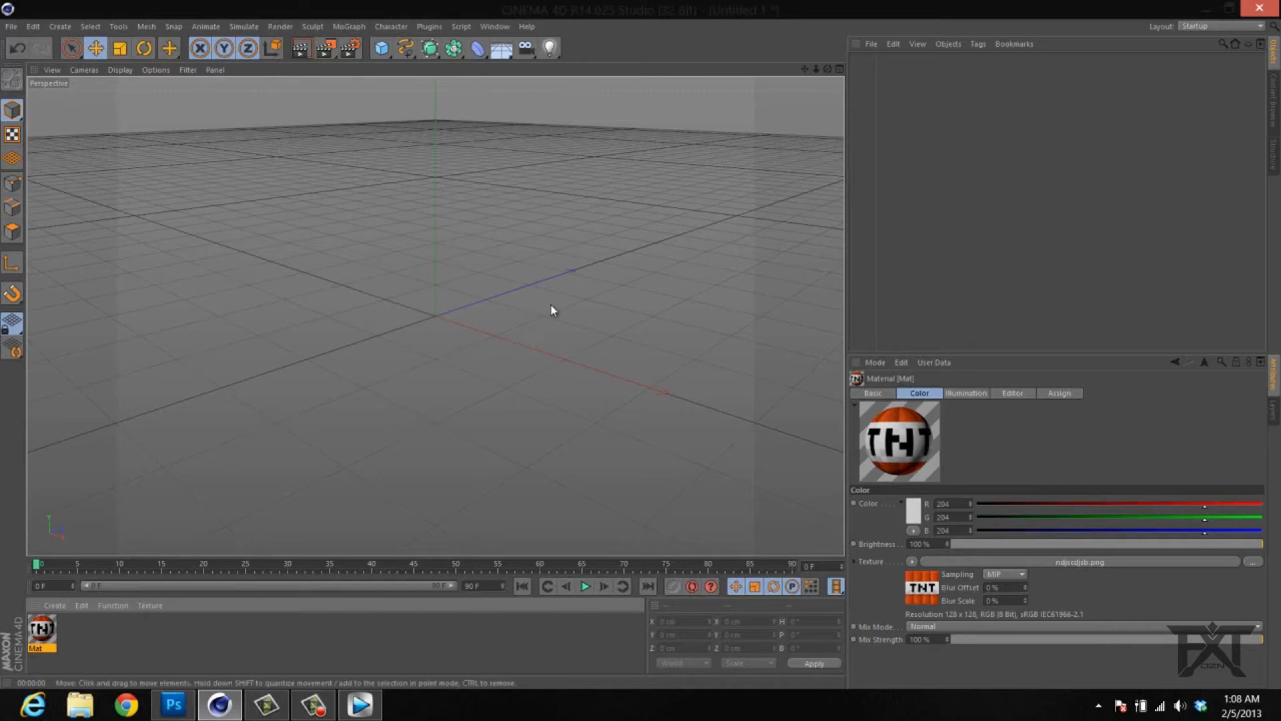
Add a cube sized 50 cm in X, Y and Z.
{"action": "left_click", "coordinate": [381, 50]}
{"action": "left_click", "coordinate": [502, 68]}
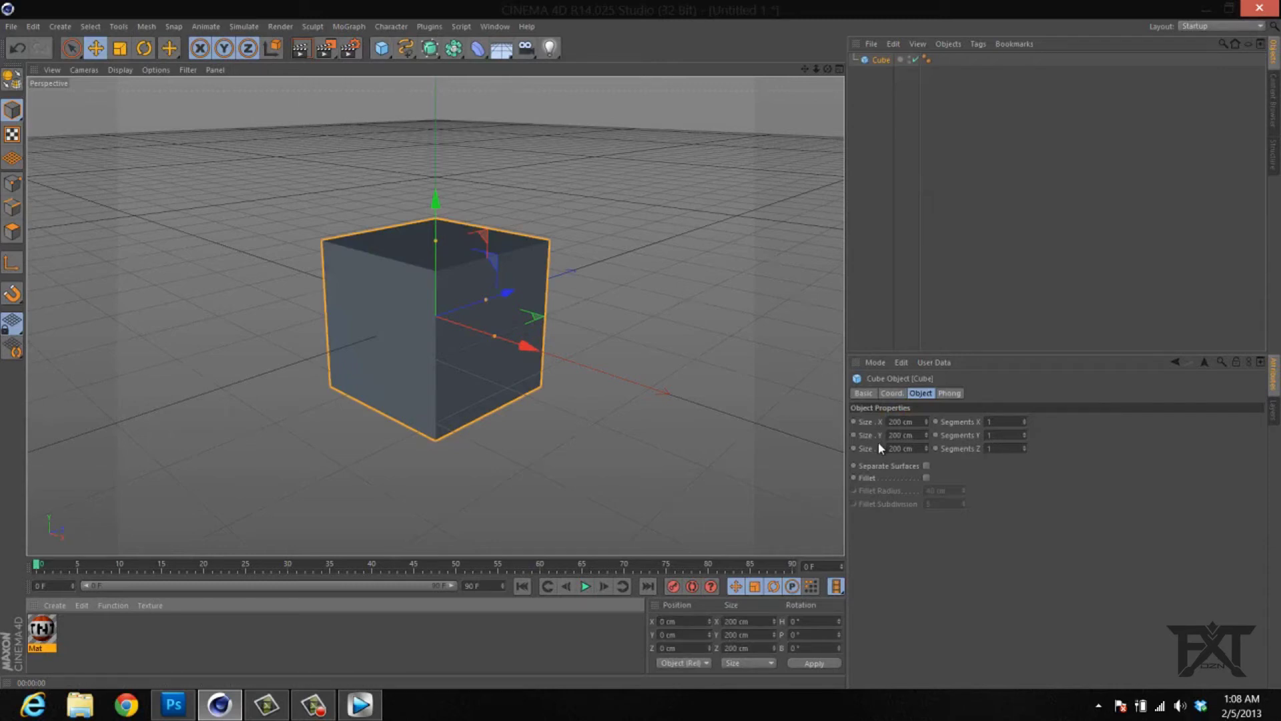
{"action": "left_click_drag", "start_coordinate": [906, 423], "coordinate": [880, 424]}
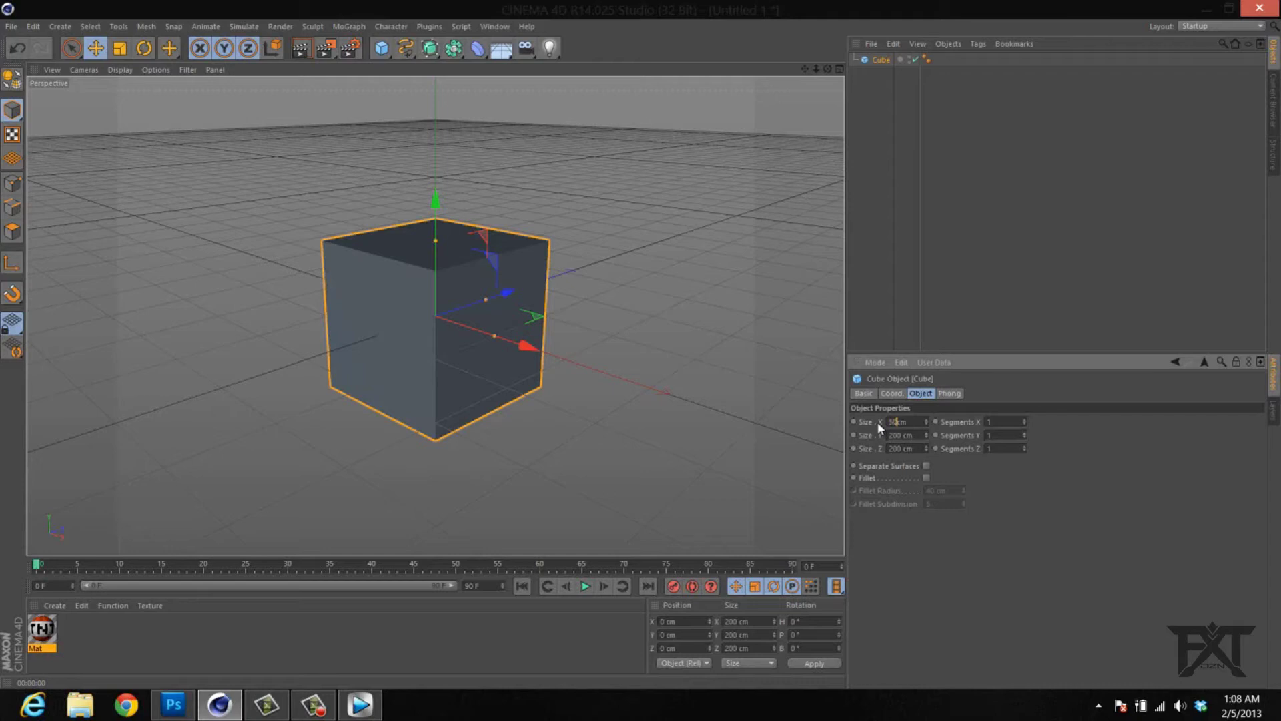
{"action": "type", "text": "50"}
{"action": "key", "text": "Tab"}
{"action": "type", "text": "50"}
{"action": "key", "text": "Tab"}
{"action": "type", "text": "50"}
{"action": "key", "text": "Return"}
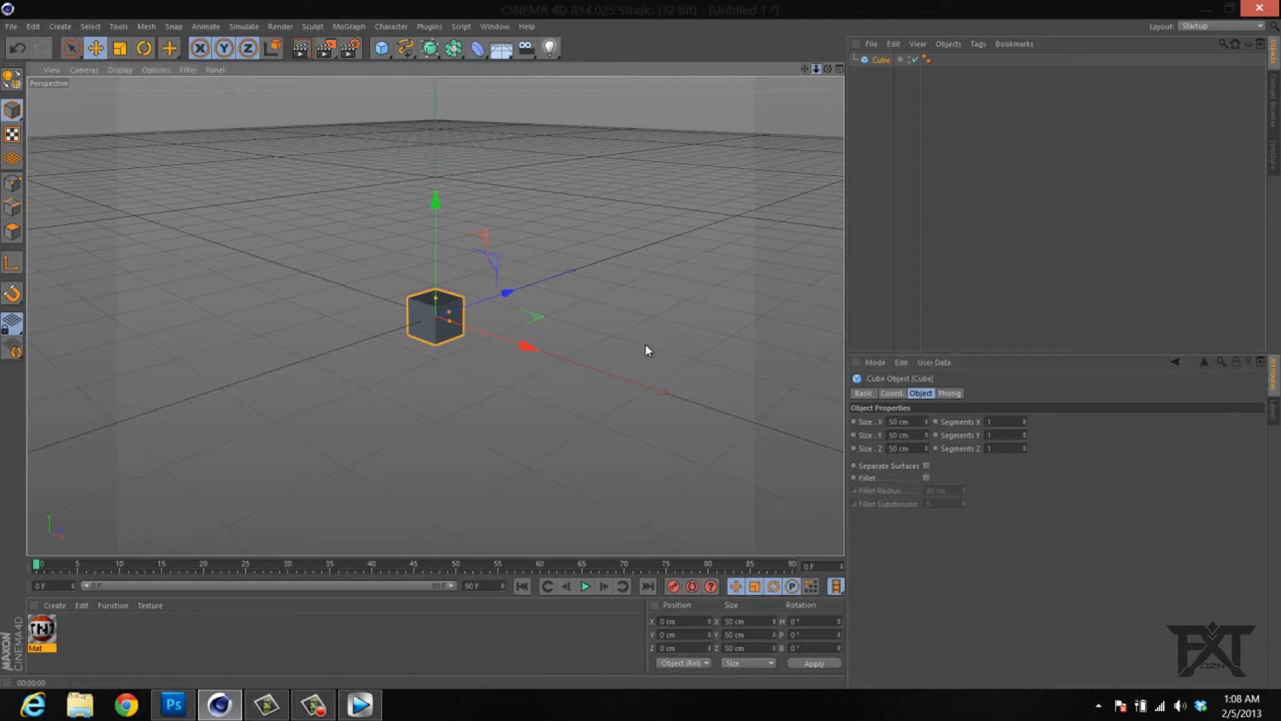
Drag the Mat material onto the cube, then minimize Cinema 4D.
{"action": "scroll", "coordinate": [642, 350], "scroll_direction": "up", "scroll_amount": 5}
{"action": "scroll", "coordinate": [646, 346], "scroll_direction": "up", "scroll_amount": 3}
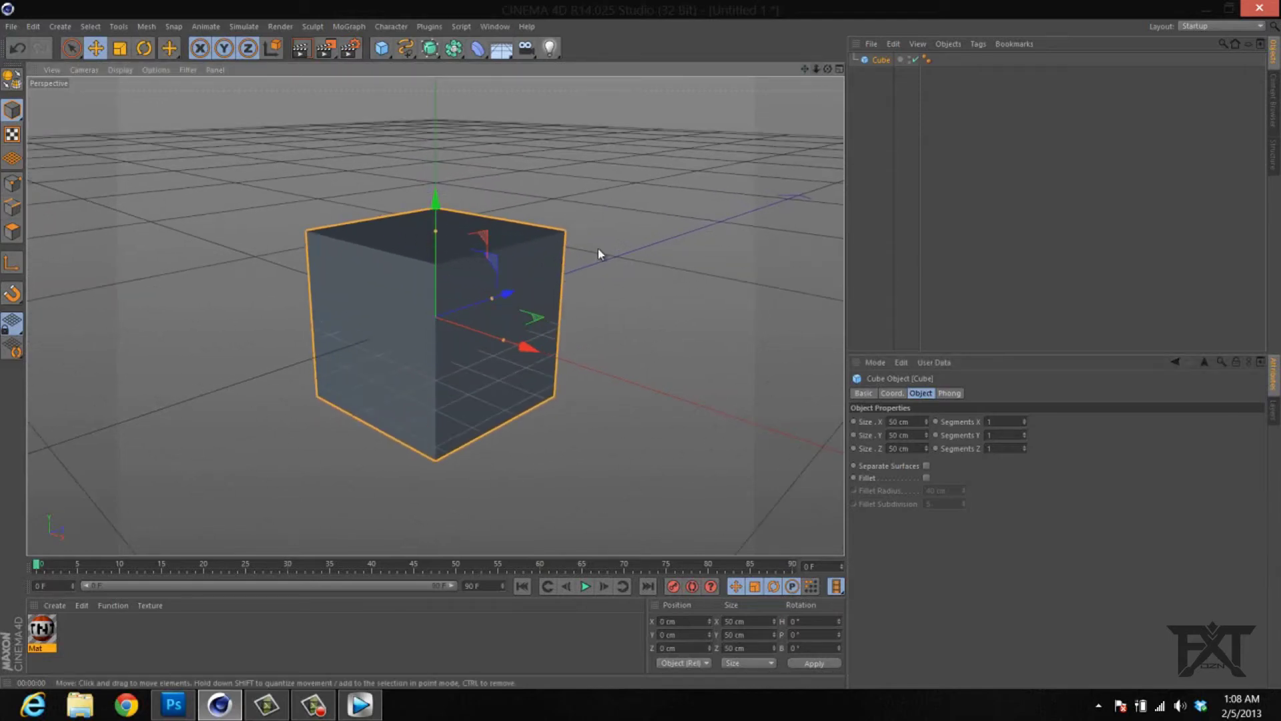
{"action": "left_click_drag", "start_coordinate": [41, 634], "coordinate": [417, 356]}
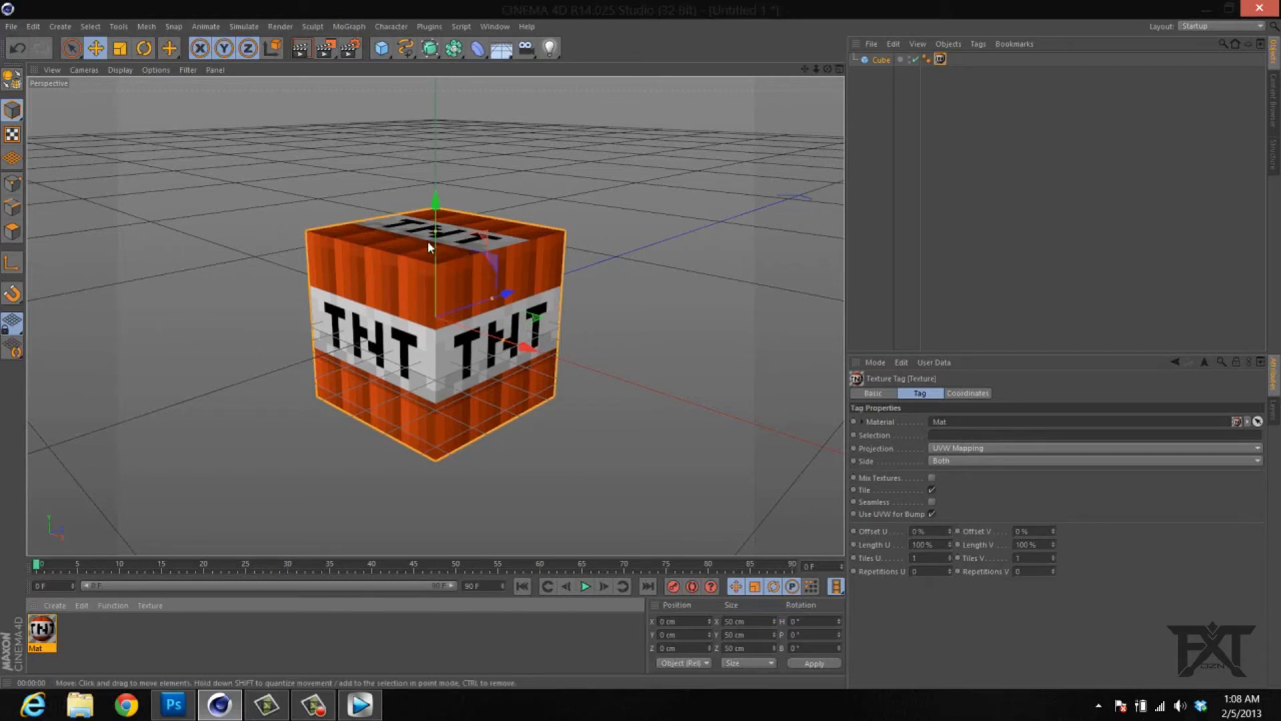
{"action": "left_click", "coordinate": [1208, 12]}
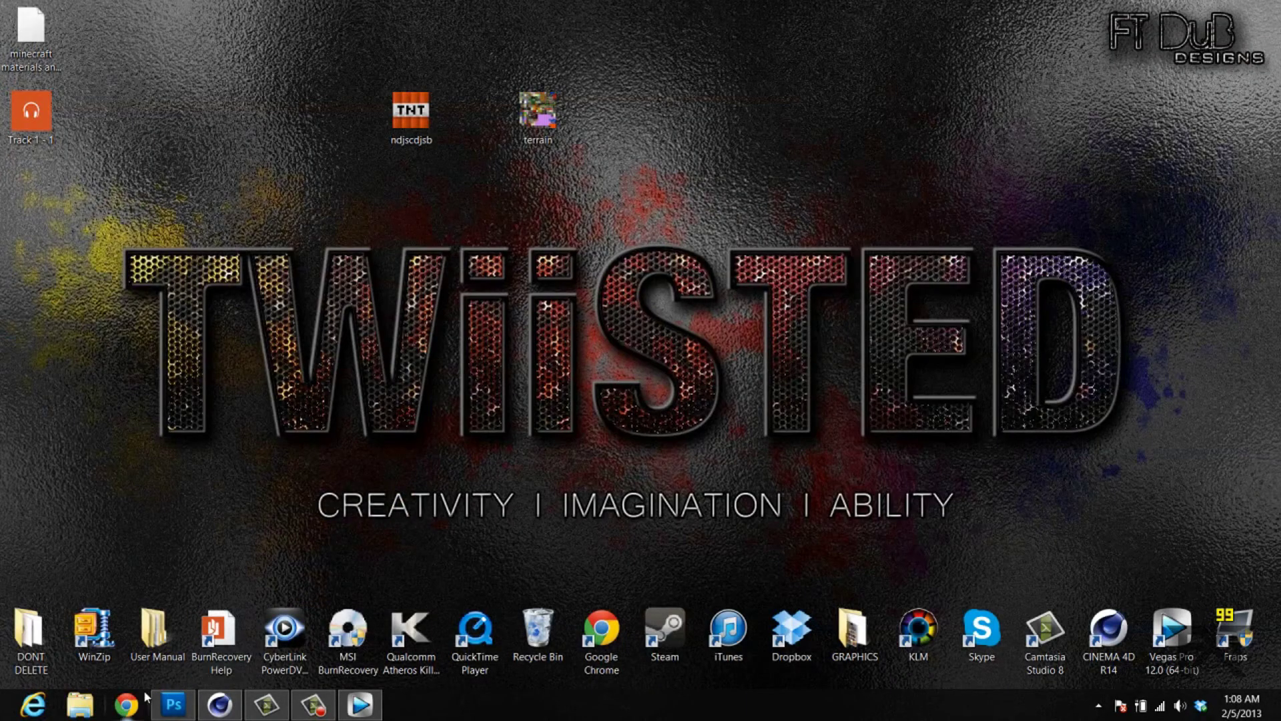
Back in terrain.png, marquee-select the fuse-pattern TNT top tile.
{"action": "left_click", "coordinate": [178, 698]}
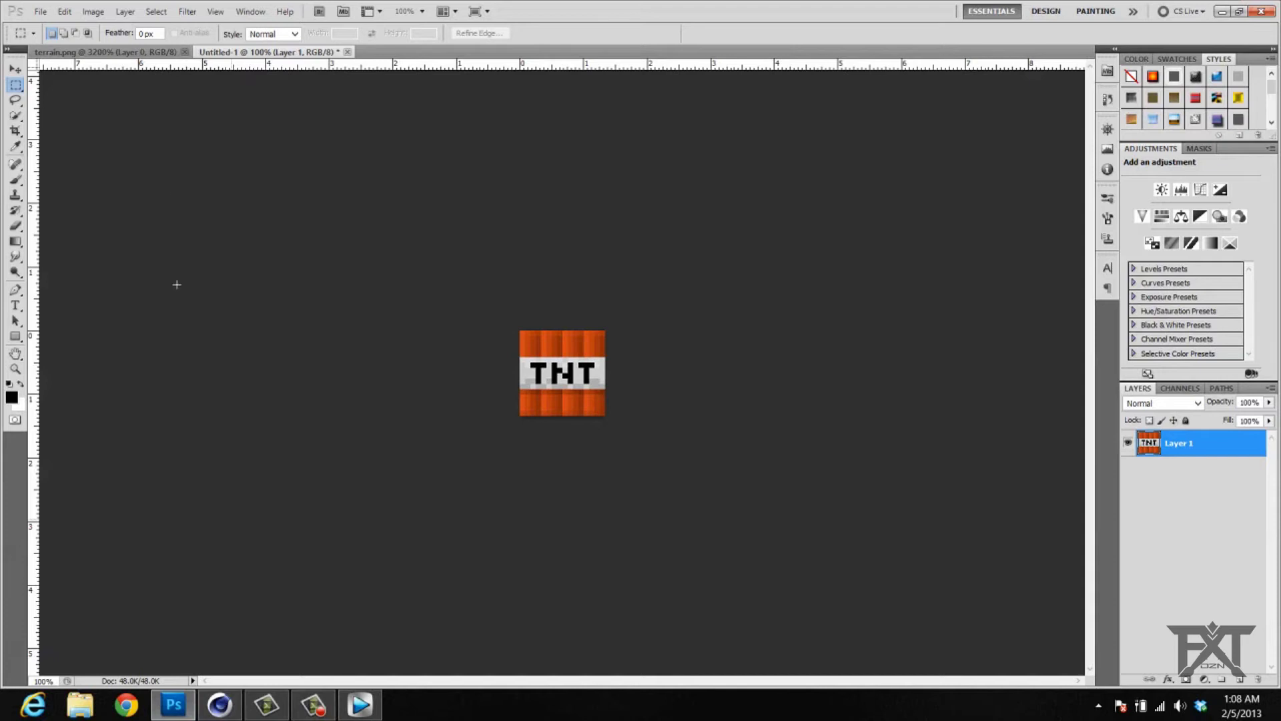
{"action": "left_click", "coordinate": [110, 53]}
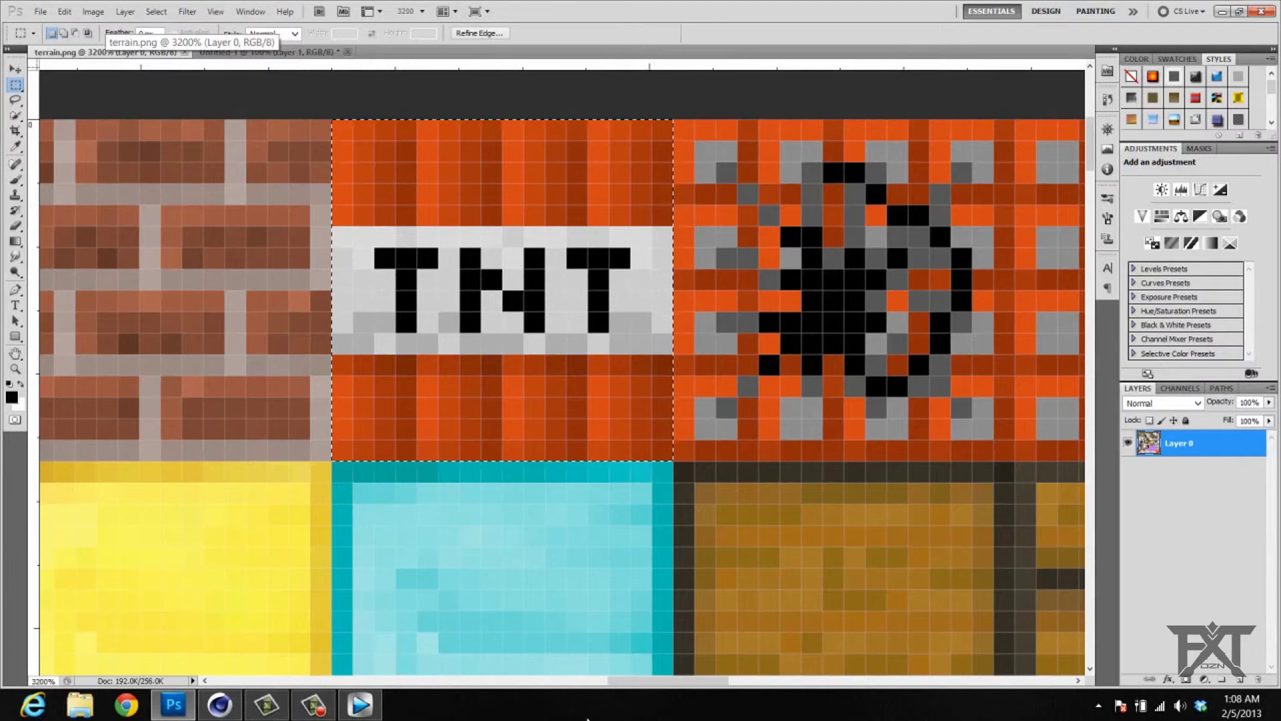
{"action": "left_click_drag", "start_coordinate": [681, 682], "coordinate": [722, 682]}
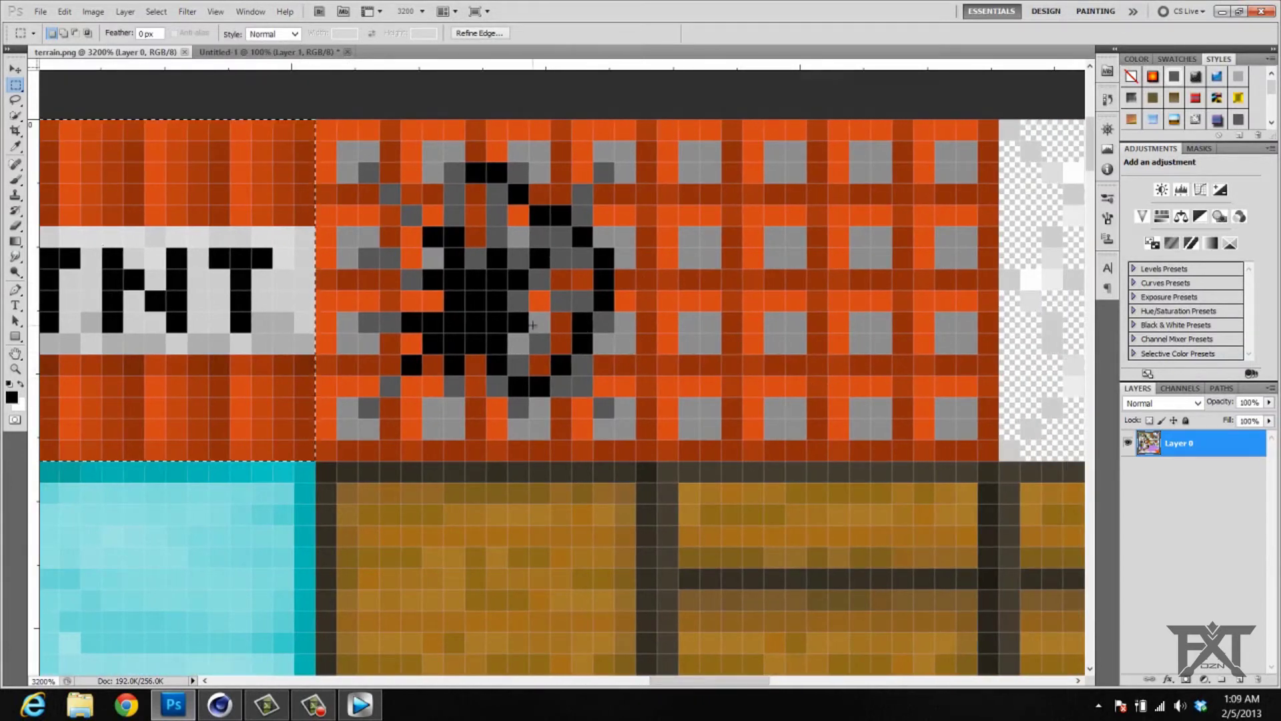
{"action": "left_click", "coordinate": [331, 133]}
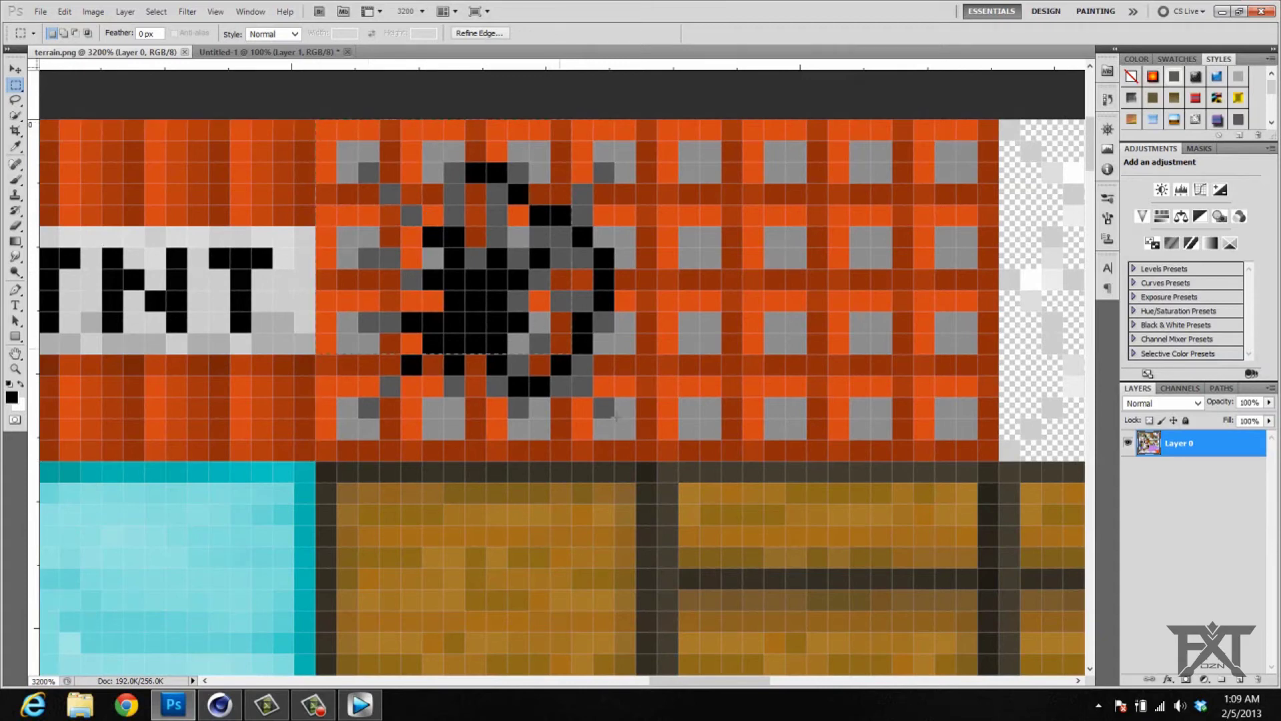
{"action": "left_click_drag", "start_coordinate": [647, 449], "coordinate": [650, 454]}
Create a new 16×16 pixel document from the Clipboard preset.
{"action": "left_click", "coordinate": [40, 13]}
{"action": "left_click", "coordinate": [50, 26]}
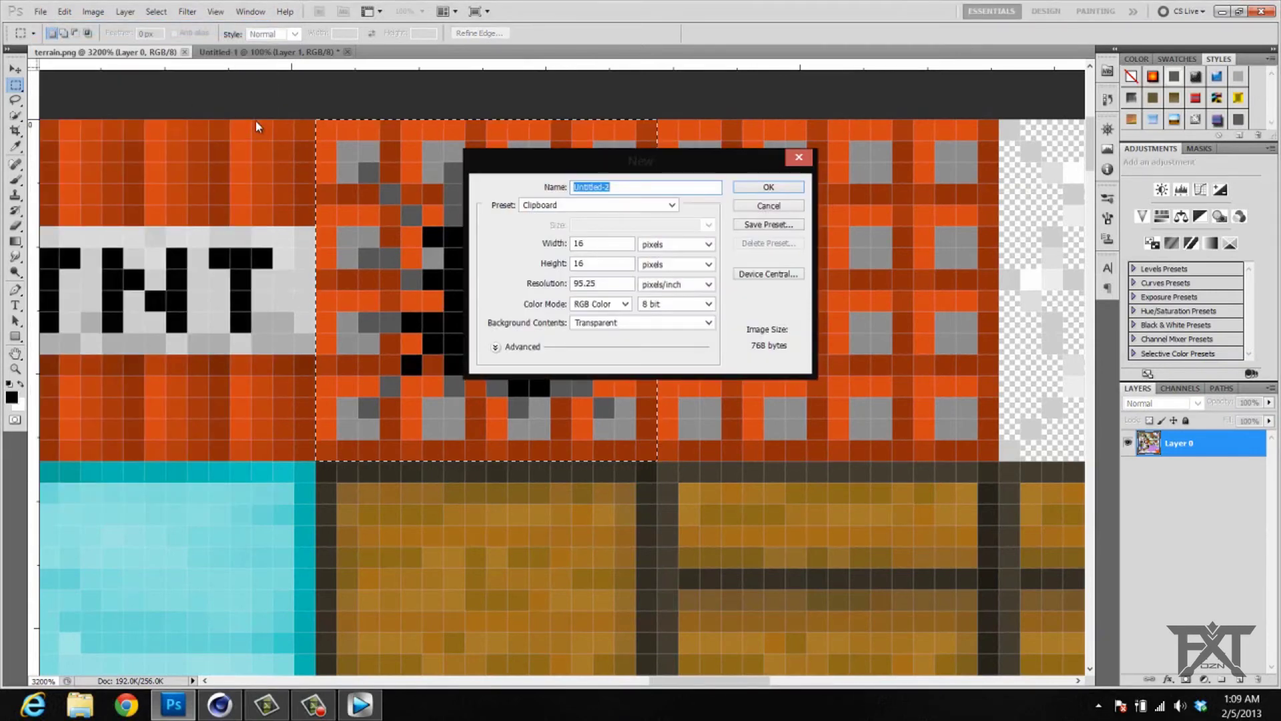
{"action": "left_click", "coordinate": [764, 188]}
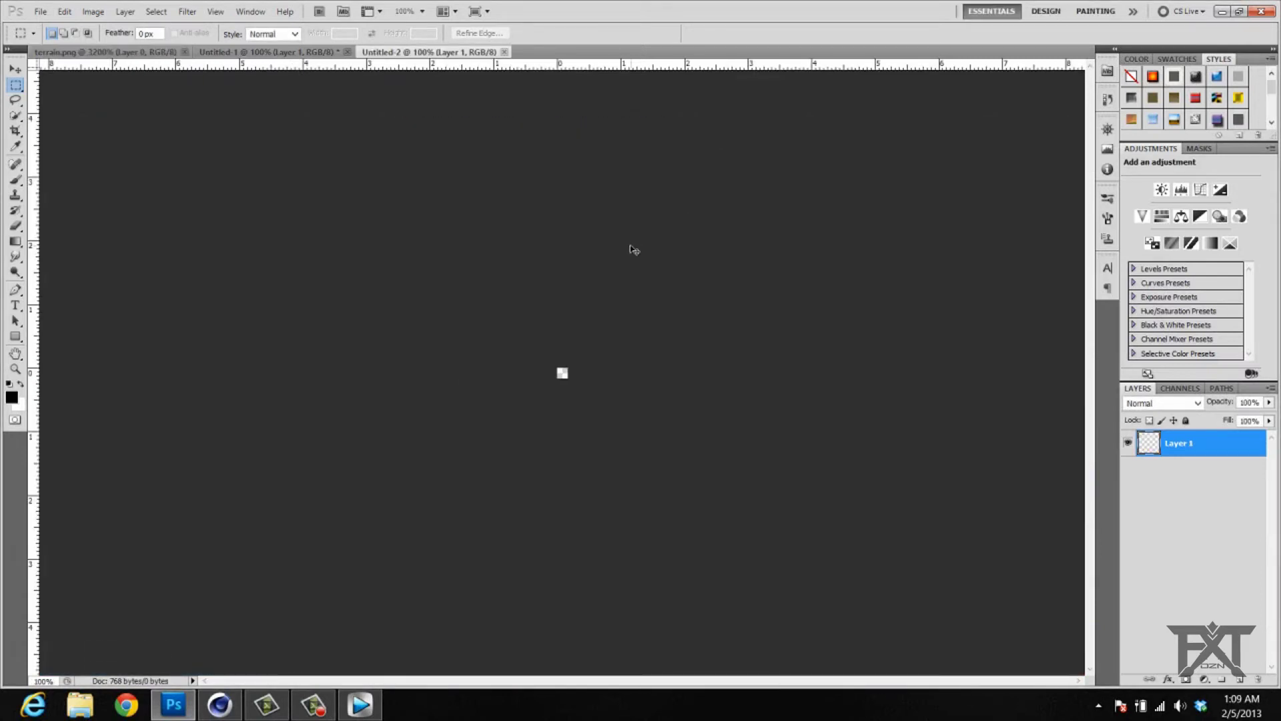
Paste the top tile and resize it to 128×128 pixels with Nearest Neighbor.
{"action": "key", "text": "ctrl+v"}
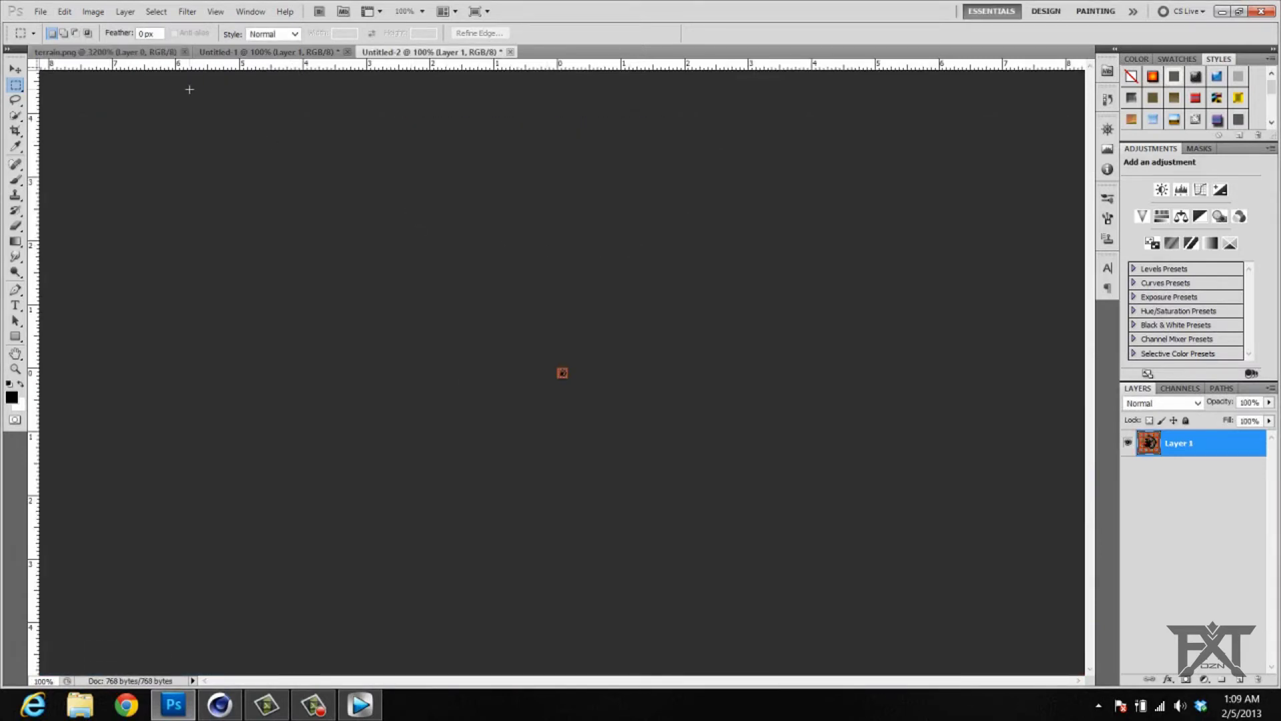
{"action": "left_click", "coordinate": [93, 12]}
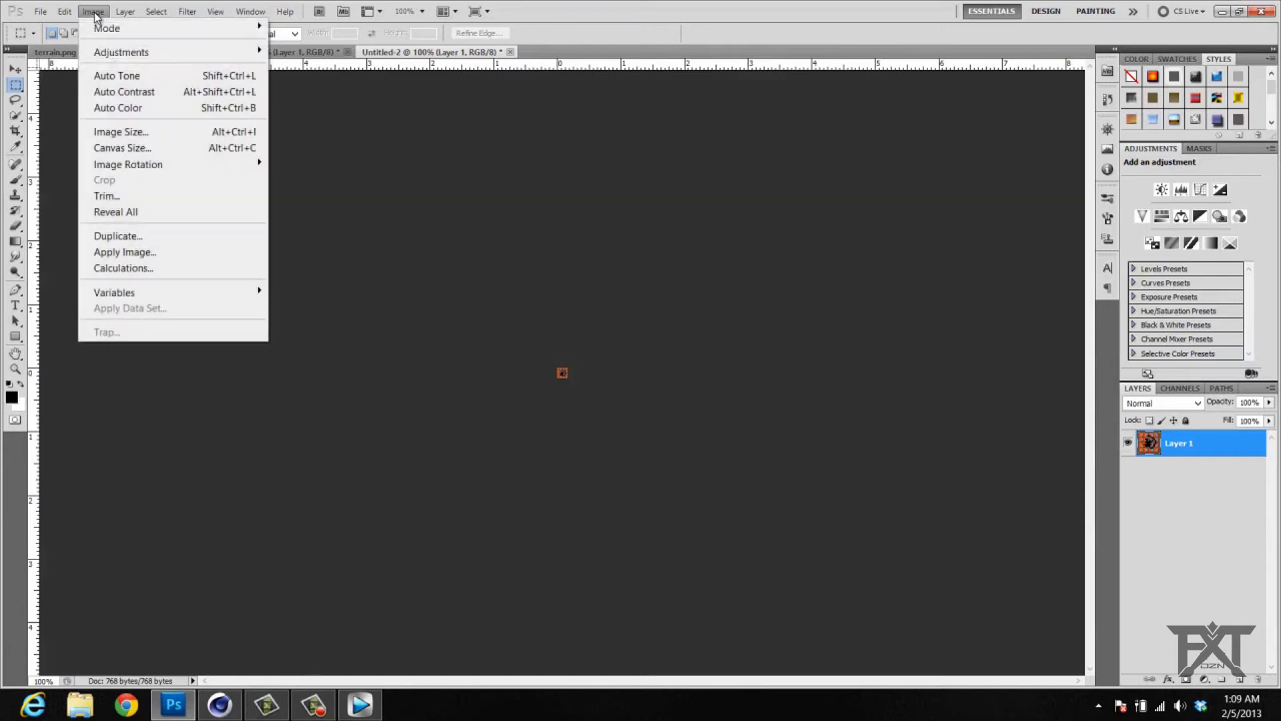
{"action": "left_click", "coordinate": [169, 140]}
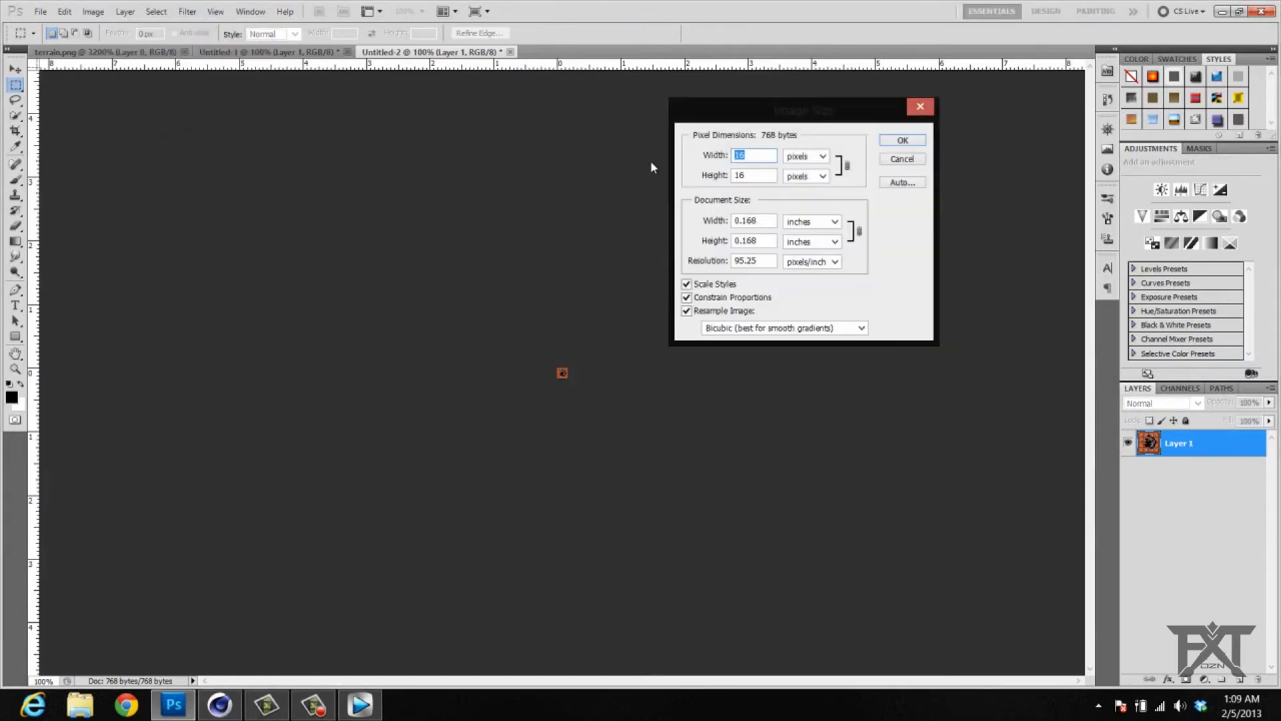
{"action": "type", "text": "128"}
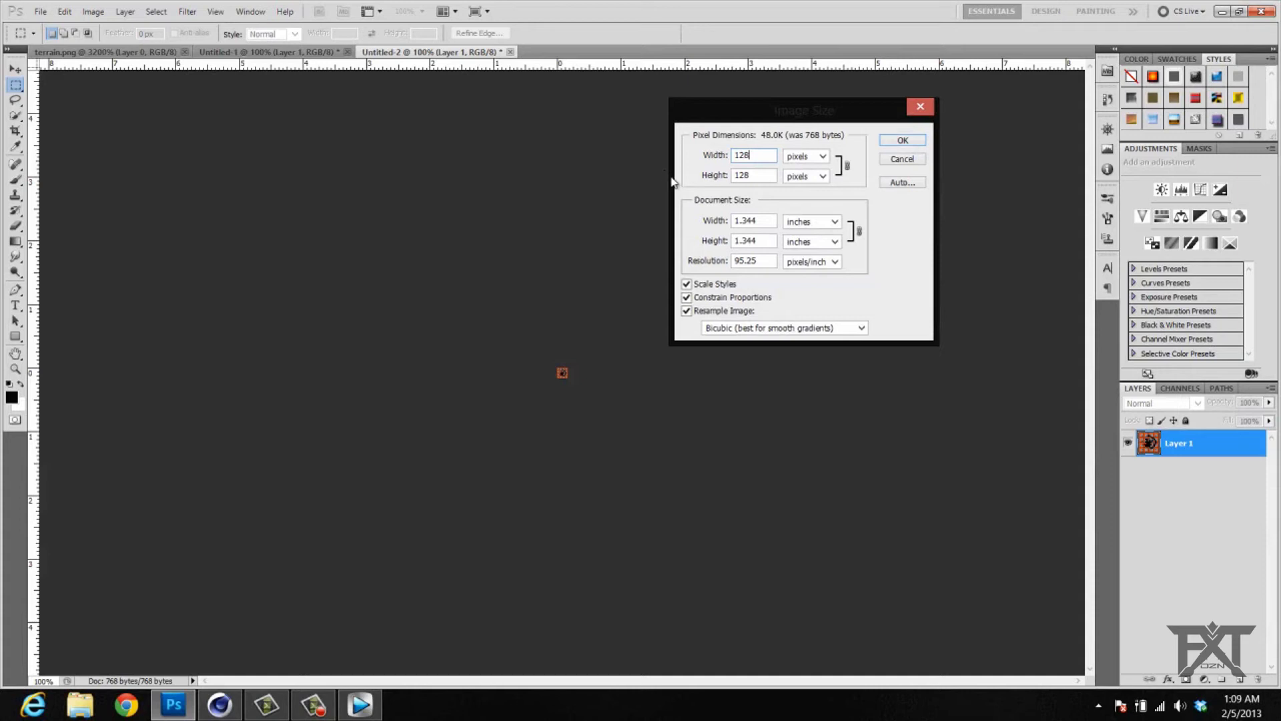
{"action": "left_click", "coordinate": [857, 329]}
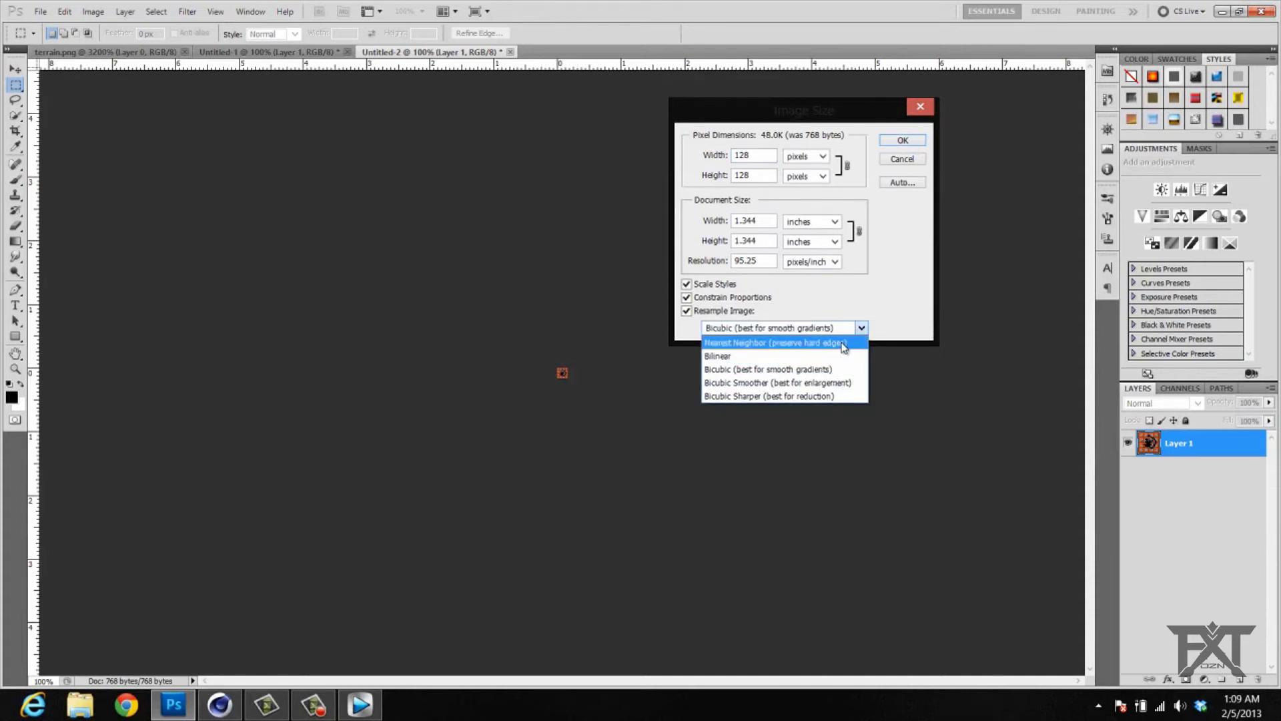
{"action": "left_click", "coordinate": [839, 343]}
{"action": "left_click", "coordinate": [904, 141]}
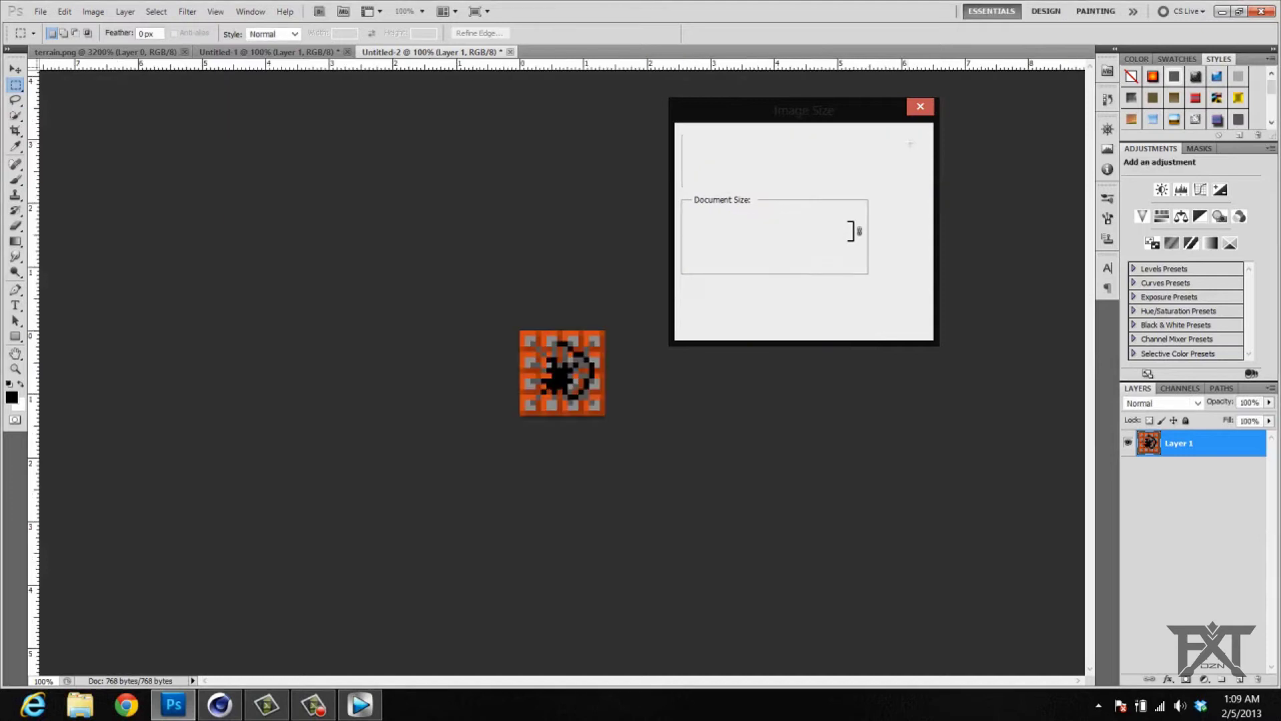
Save the image to the Desktop as PNG file bbjbj.png without interlacing.
{"action": "left_click", "coordinate": [40, 11]}
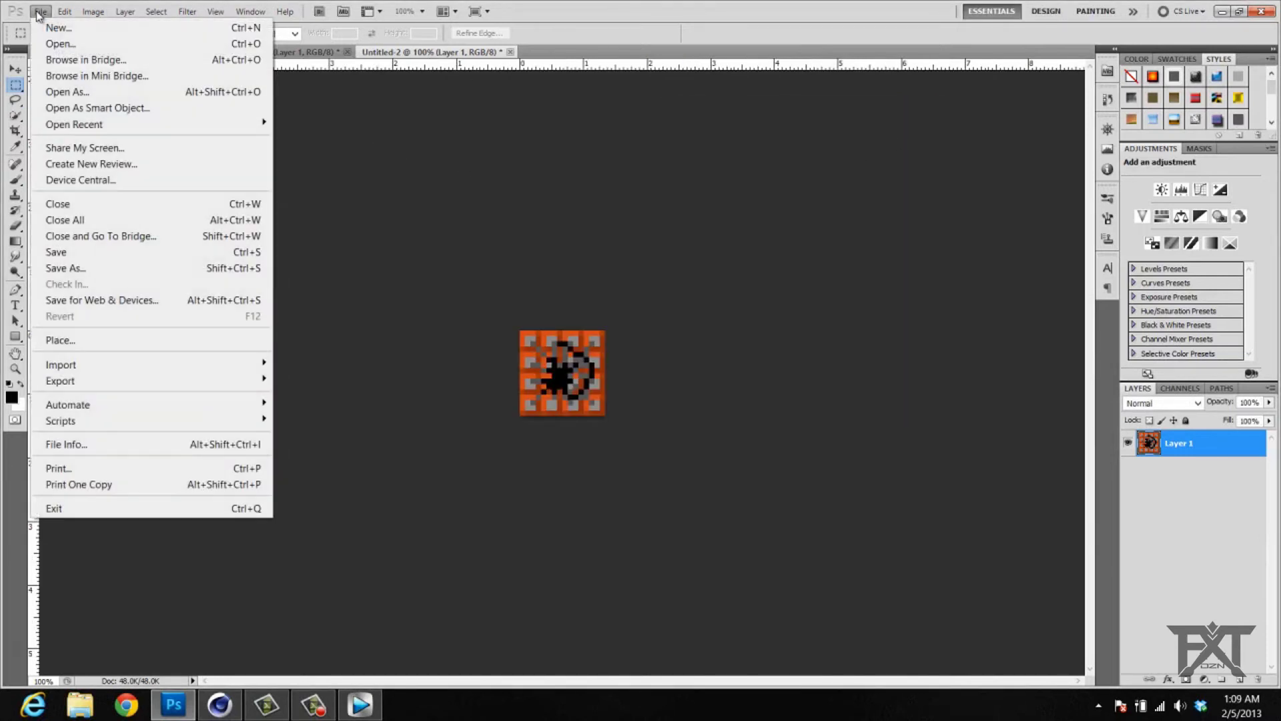
{"action": "left_click", "coordinate": [91, 268]}
{"action": "left_click", "coordinate": [696, 383]}
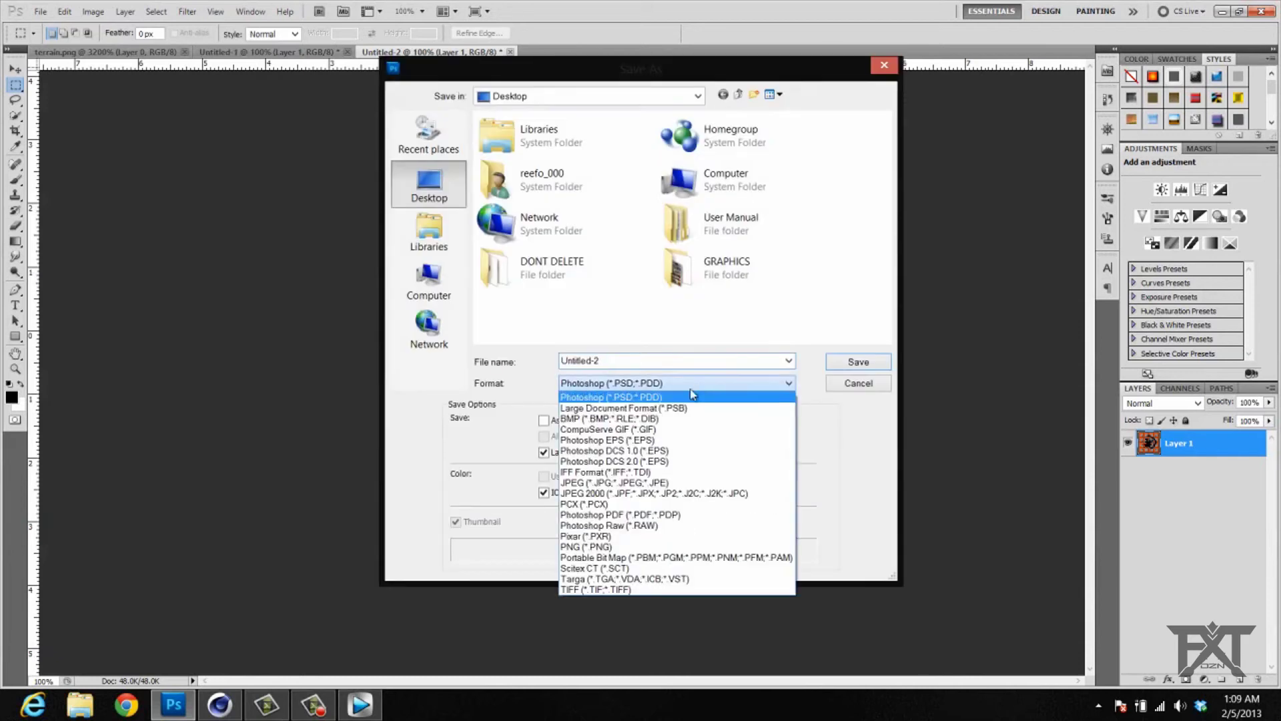
{"action": "left_click", "coordinate": [662, 551]}
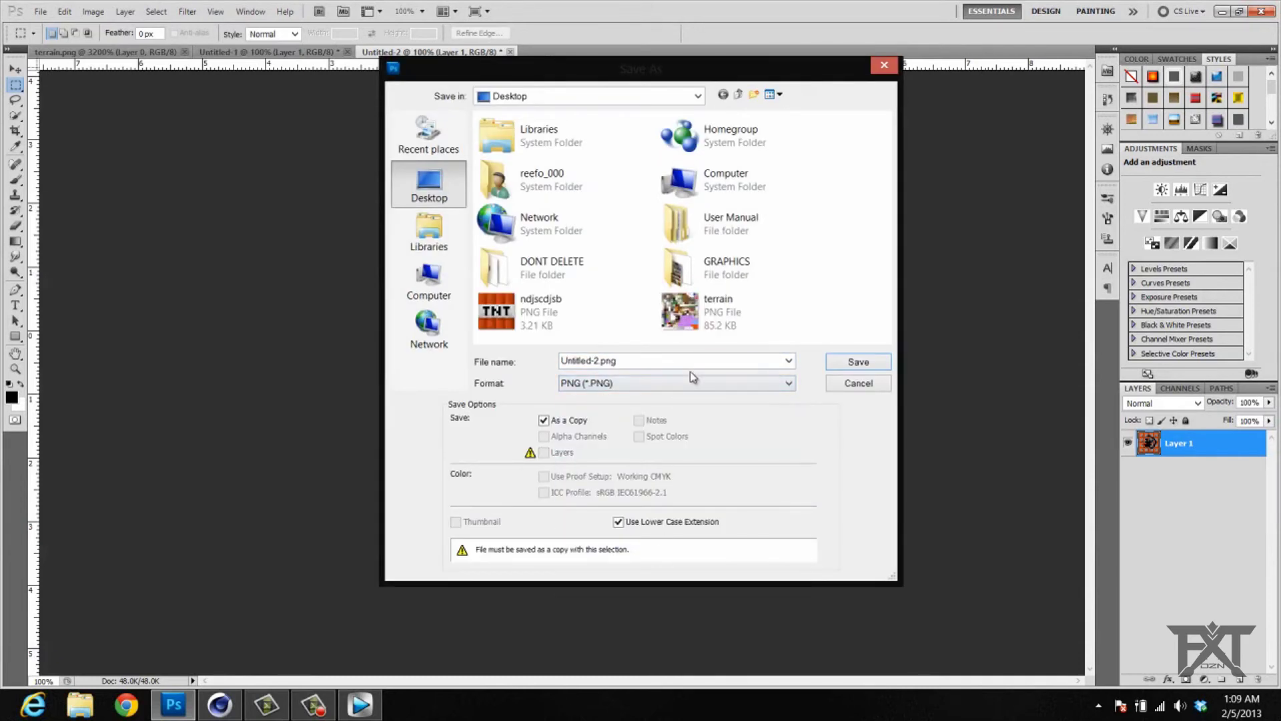
{"action": "double_click", "coordinate": [672, 365]}
{"action": "type", "text": "bbjbj"}
{"action": "left_click", "coordinate": [861, 362]}
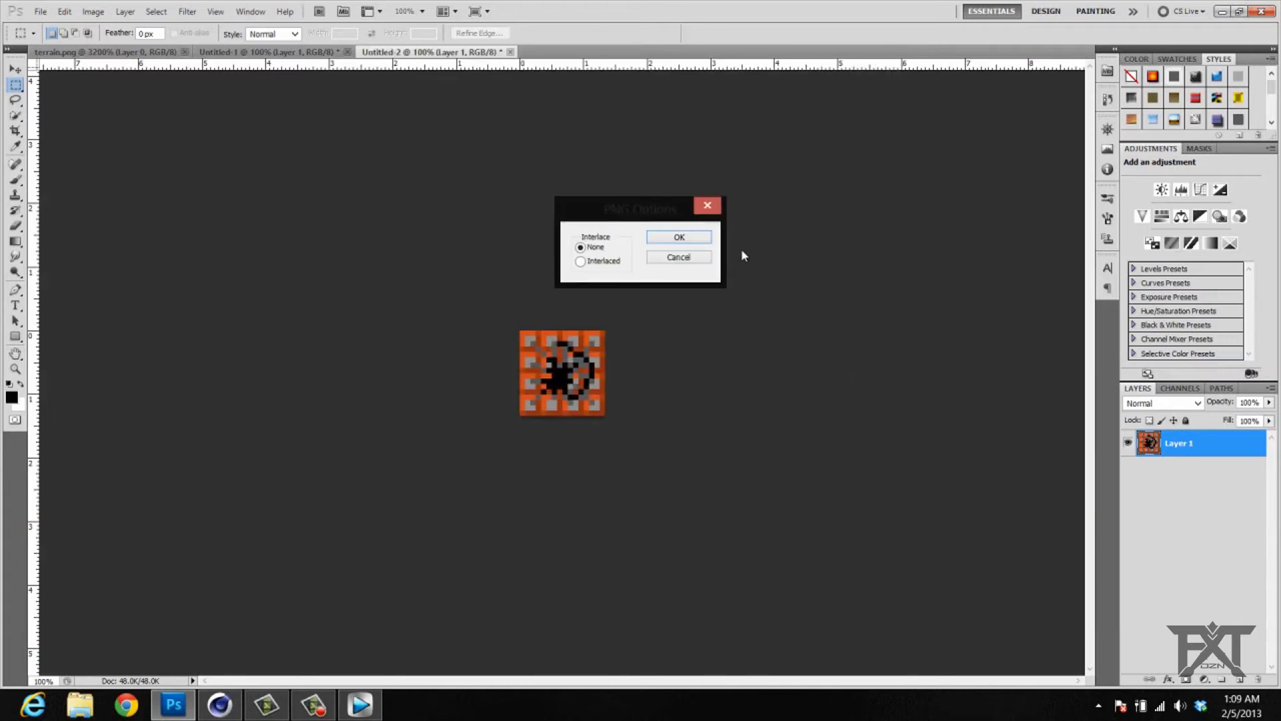
{"action": "left_click", "coordinate": [692, 238]}
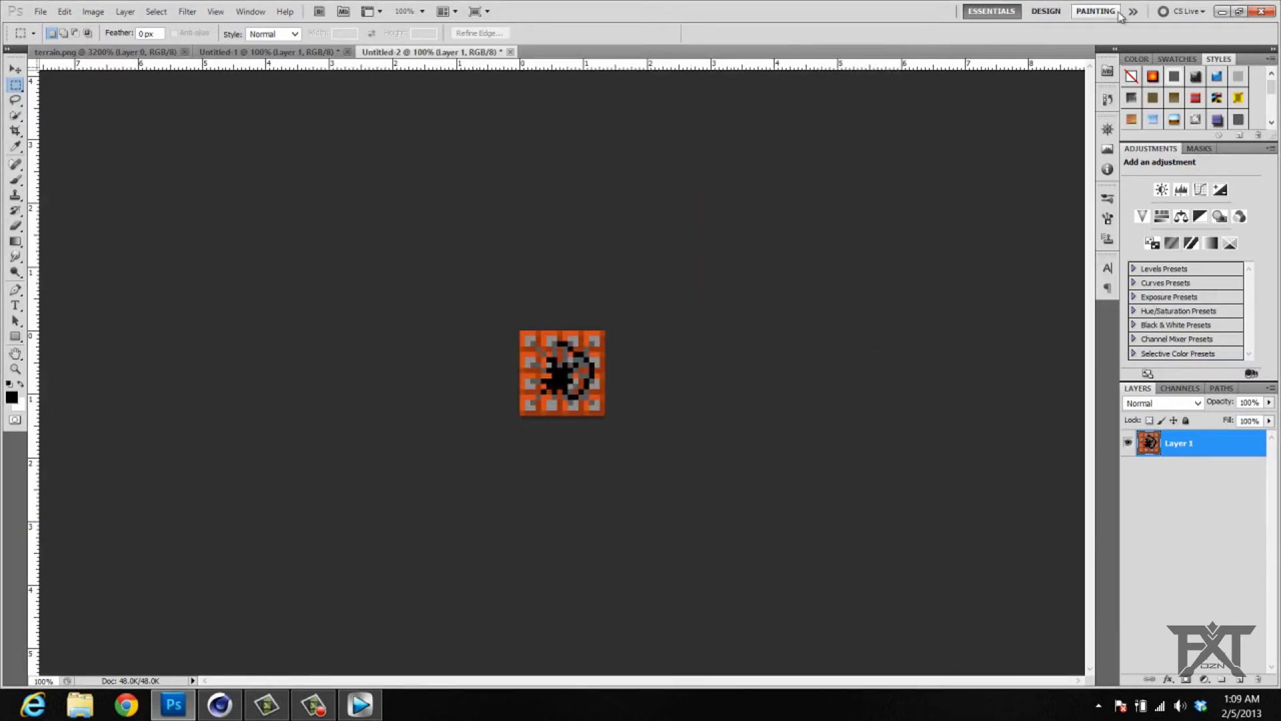
Minimize Photoshop, place the bbjbj image beside the TNT image, and return to Cinema 4D.
{"action": "left_click", "coordinate": [1222, 12]}
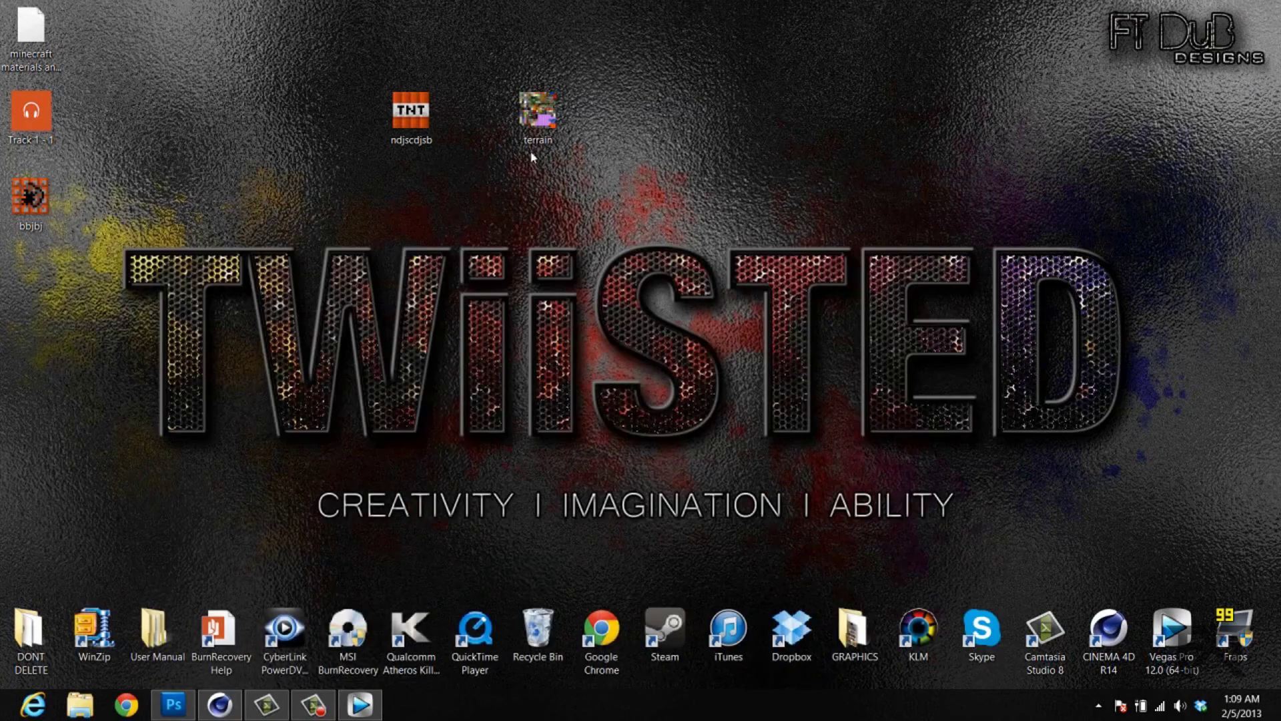
{"action": "left_click_drag", "start_coordinate": [33, 200], "coordinate": [356, 119]}
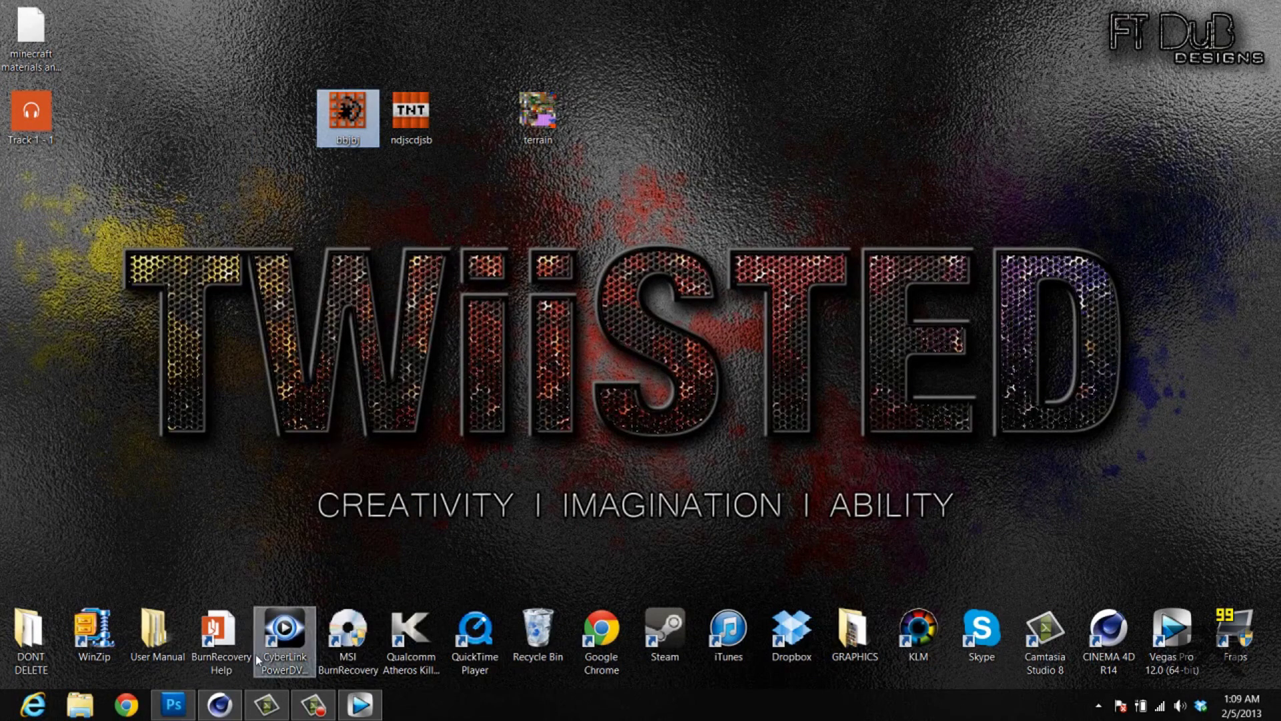
{"action": "left_click", "coordinate": [220, 704]}
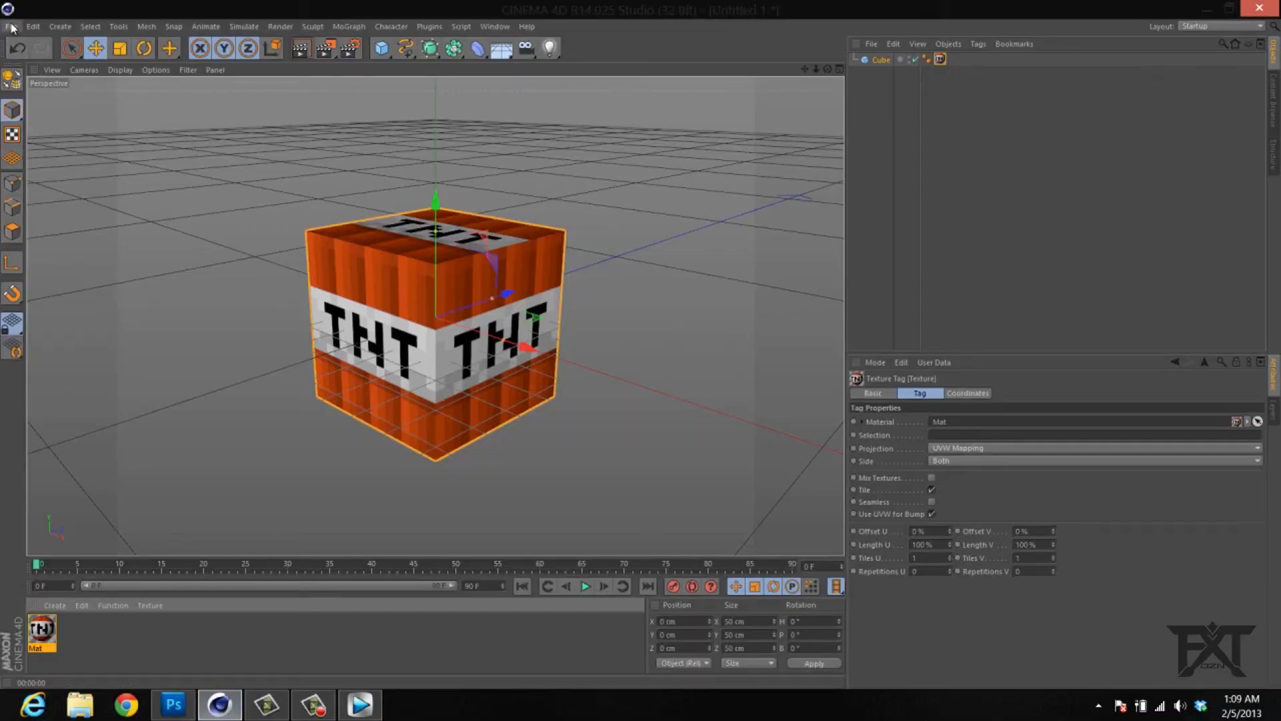
Create a new material Mat.1 and turn off its specular.
{"action": "double_click", "coordinate": [101, 635]}
{"action": "double_click", "coordinate": [43, 630]}
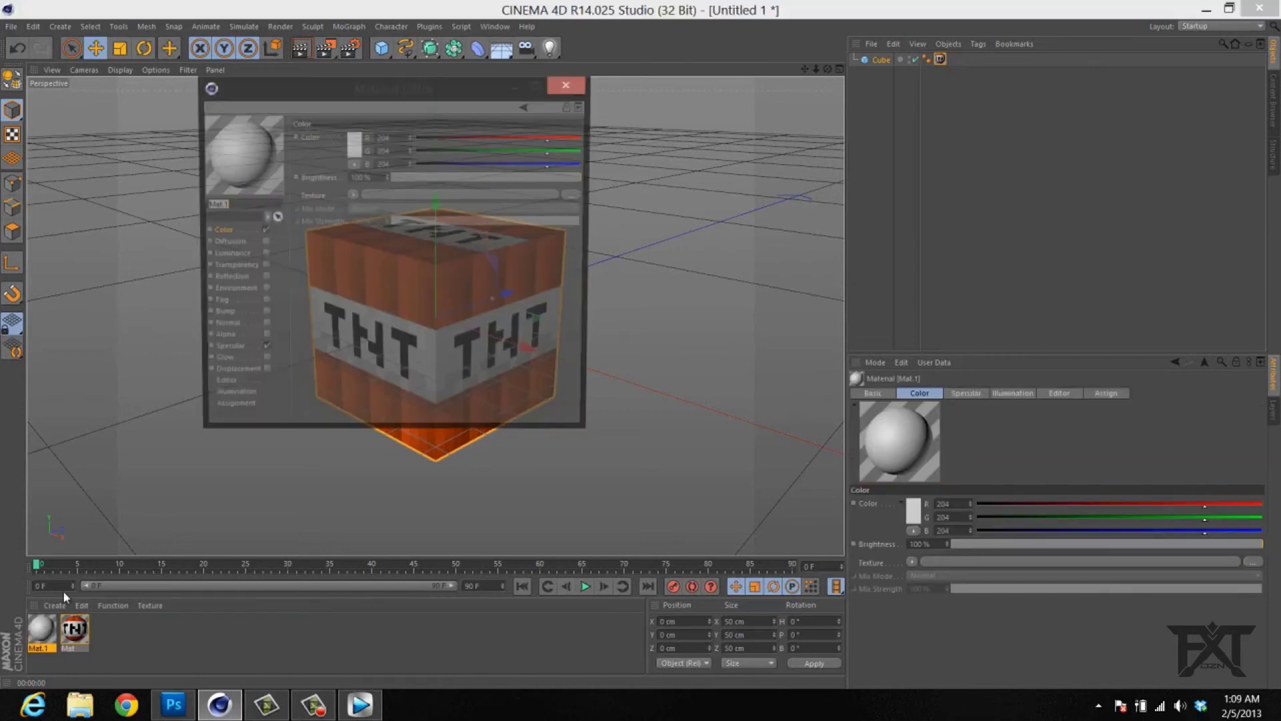
{"action": "left_click", "coordinate": [262, 351]}
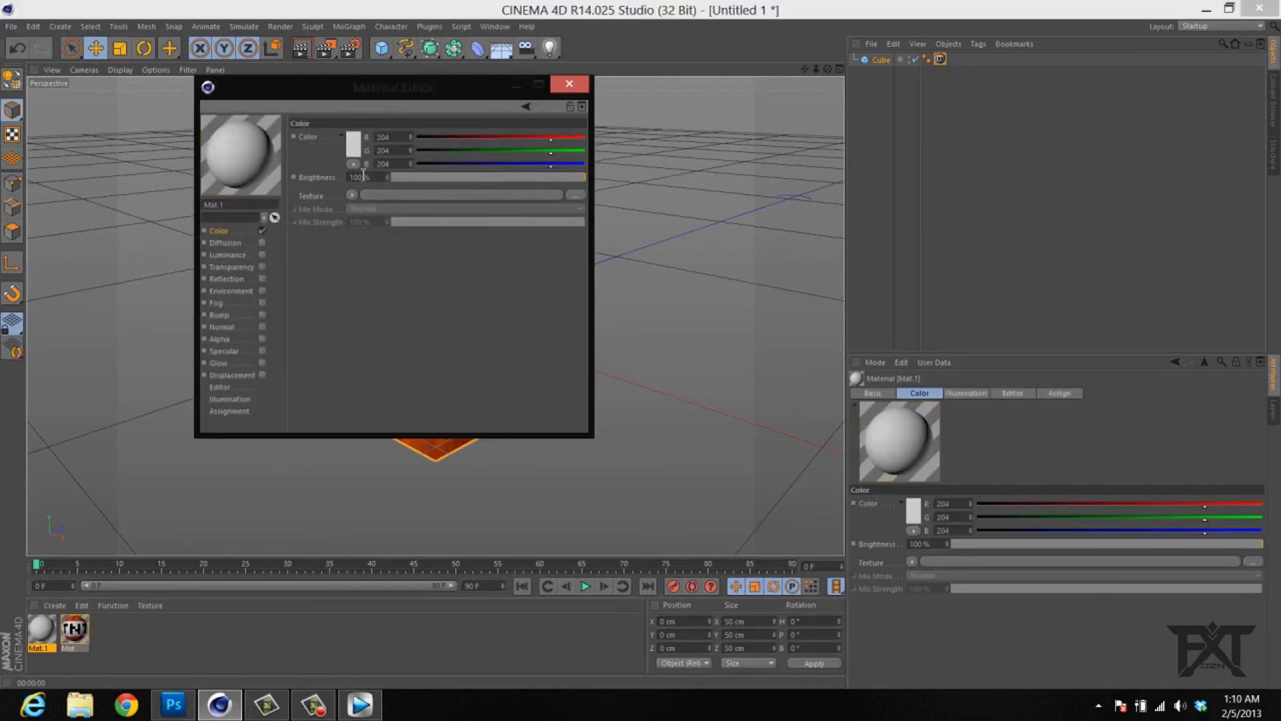
Load bbjbj.png as Mat.1's colour texture, copying it into the project location.
{"action": "left_click", "coordinate": [354, 194]}
{"action": "mouse_move", "coordinate": [378, 284]}
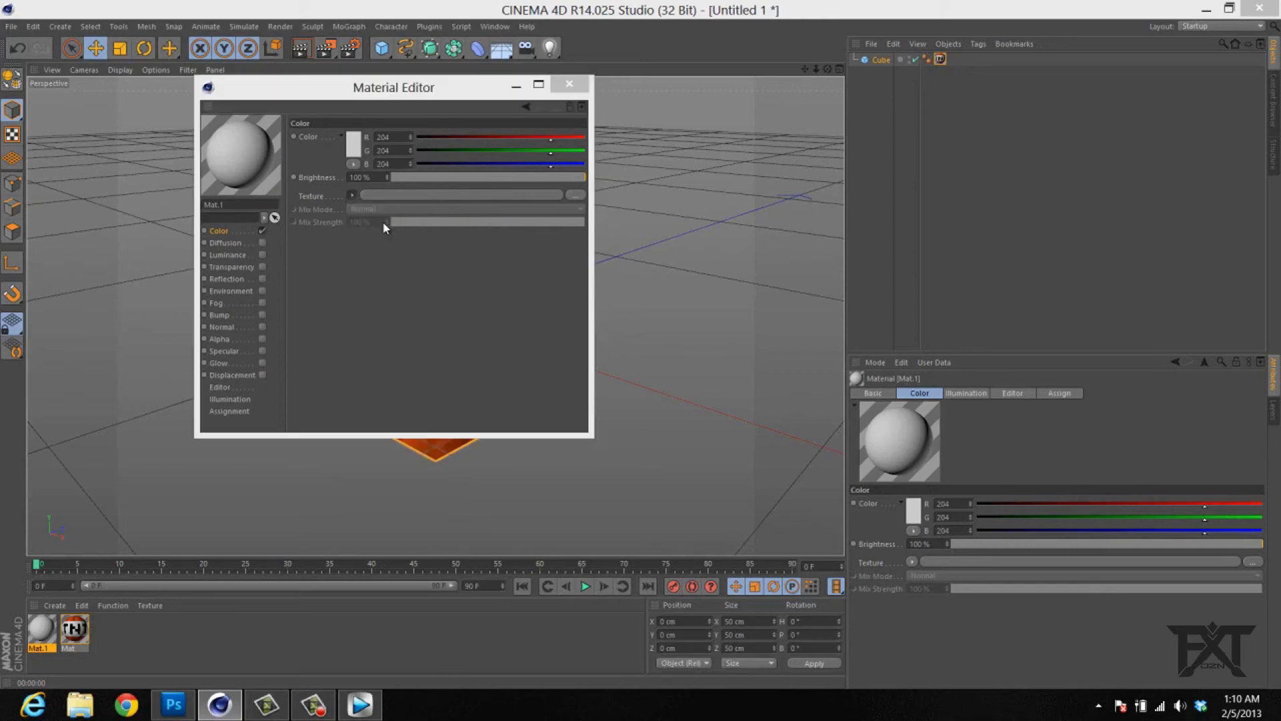
{"action": "left_click", "coordinate": [387, 223]}
{"action": "left_click", "coordinate": [184, 312]}
{"action": "left_click", "coordinate": [1154, 662]}
{"action": "left_click", "coordinate": [668, 410]}
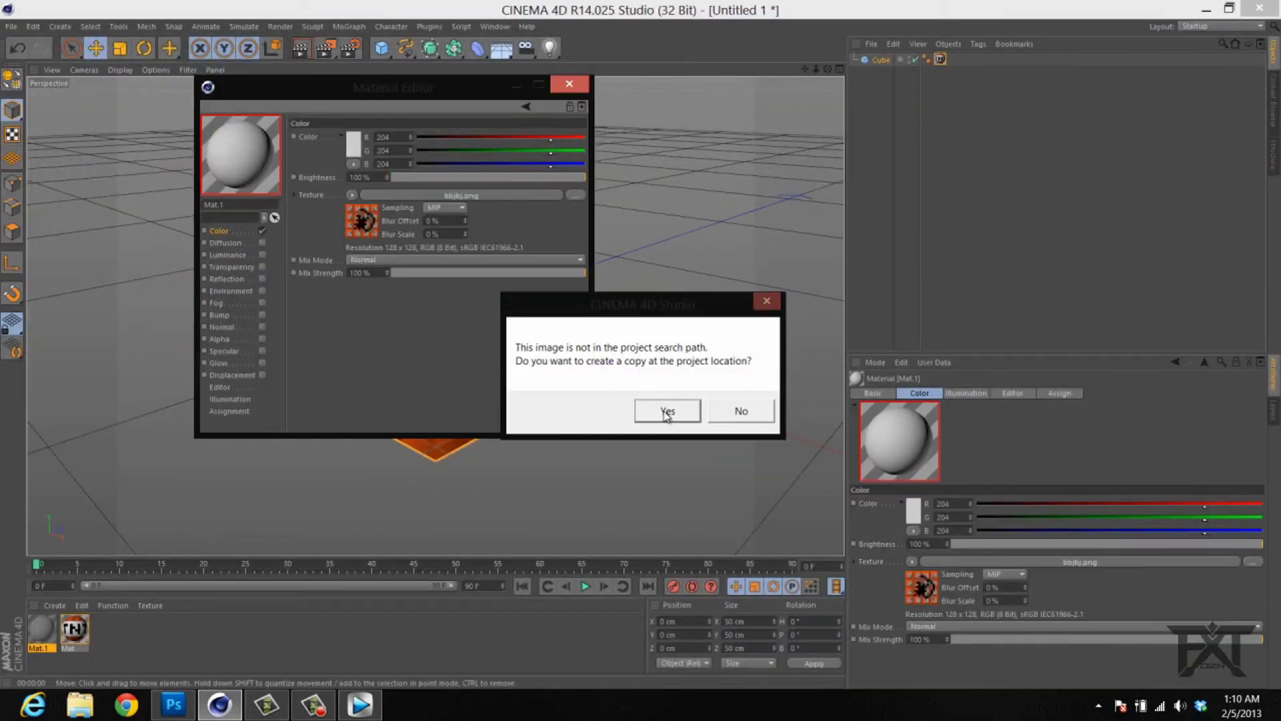
{"action": "left_click", "coordinate": [570, 84]}
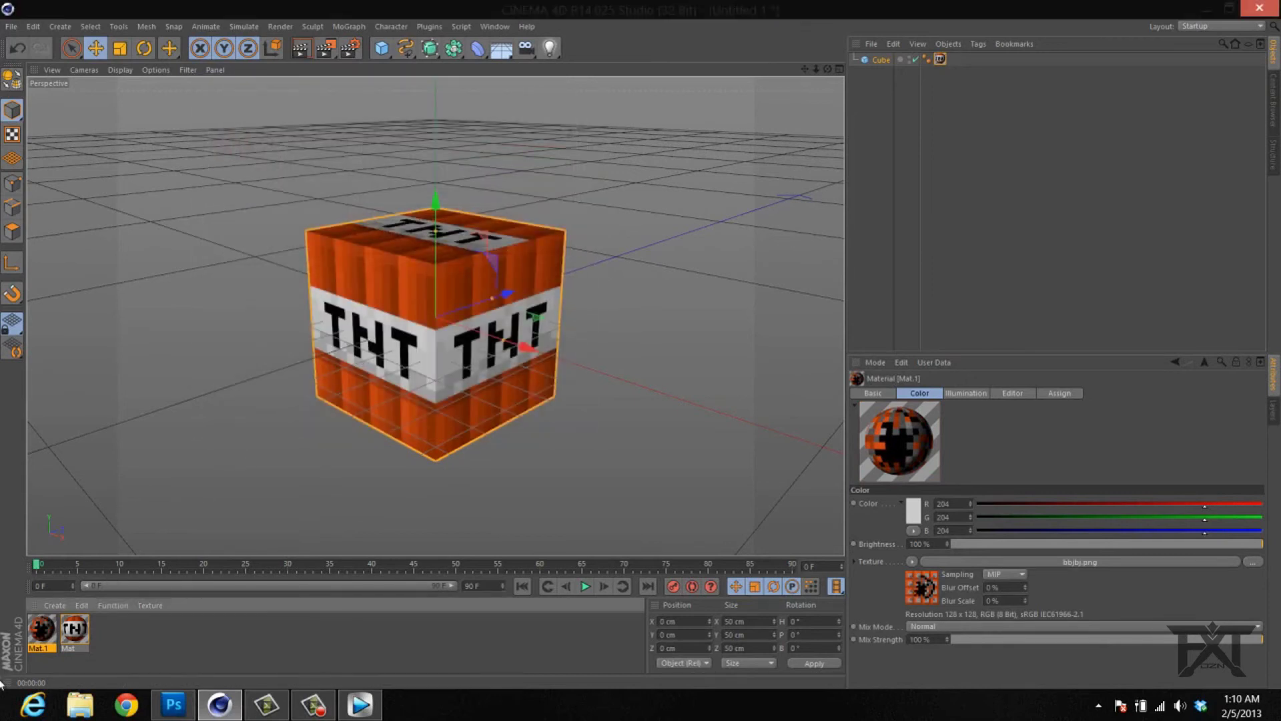
Reapply the TNT material Mat to the cube and convert the cube to an editable polygon object.
{"action": "left_click_drag", "start_coordinate": [387, 334], "coordinate": [406, 329]}
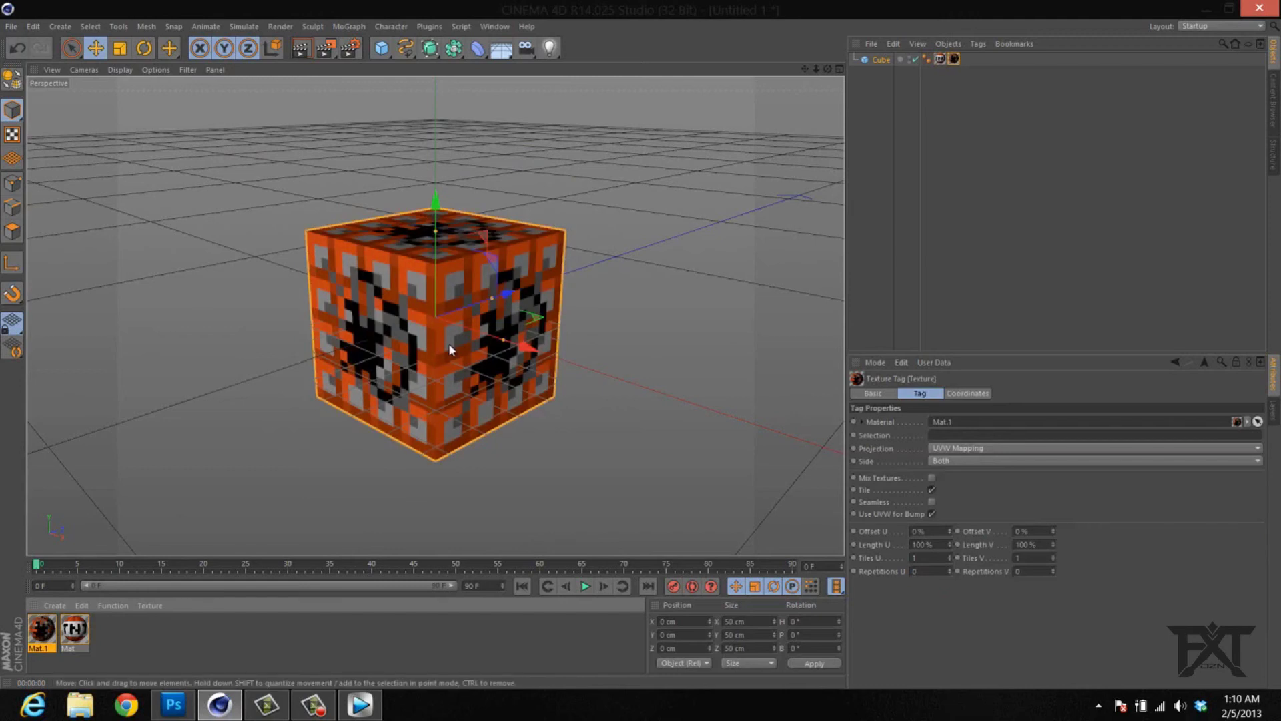
{"action": "left_click_drag", "start_coordinate": [74, 636], "coordinate": [394, 364]}
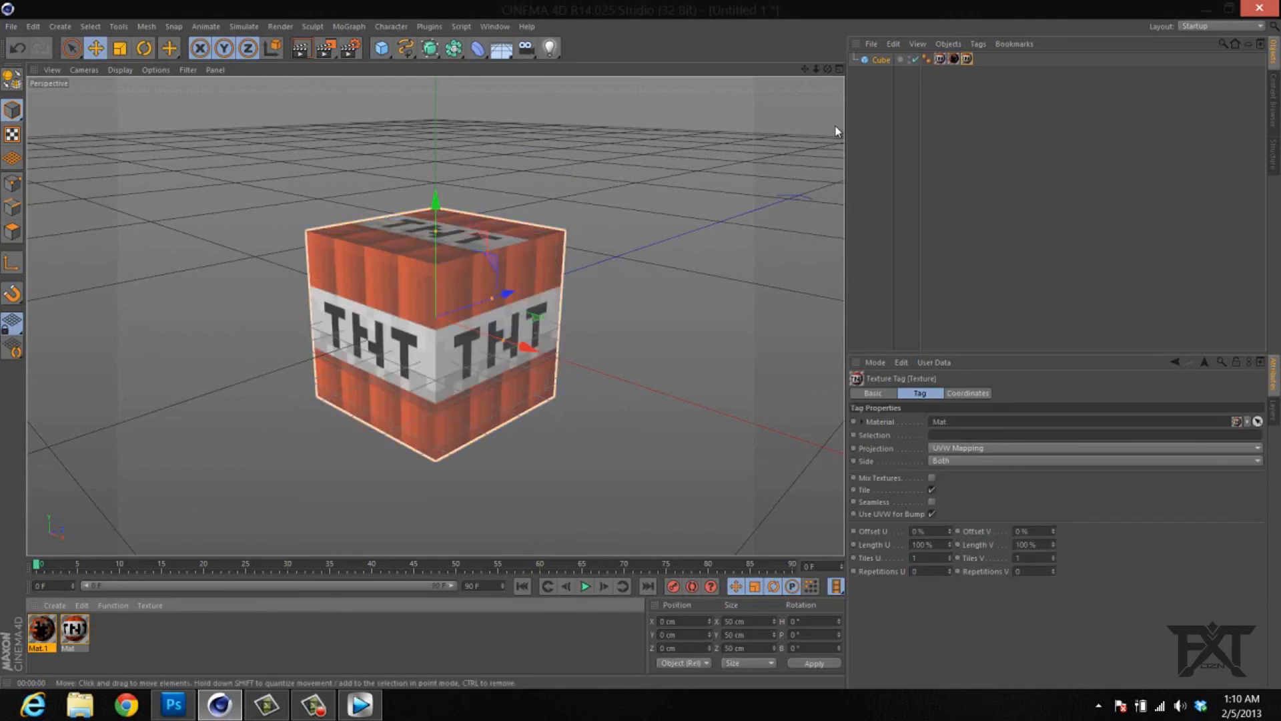
{"action": "left_click", "coordinate": [879, 59]}
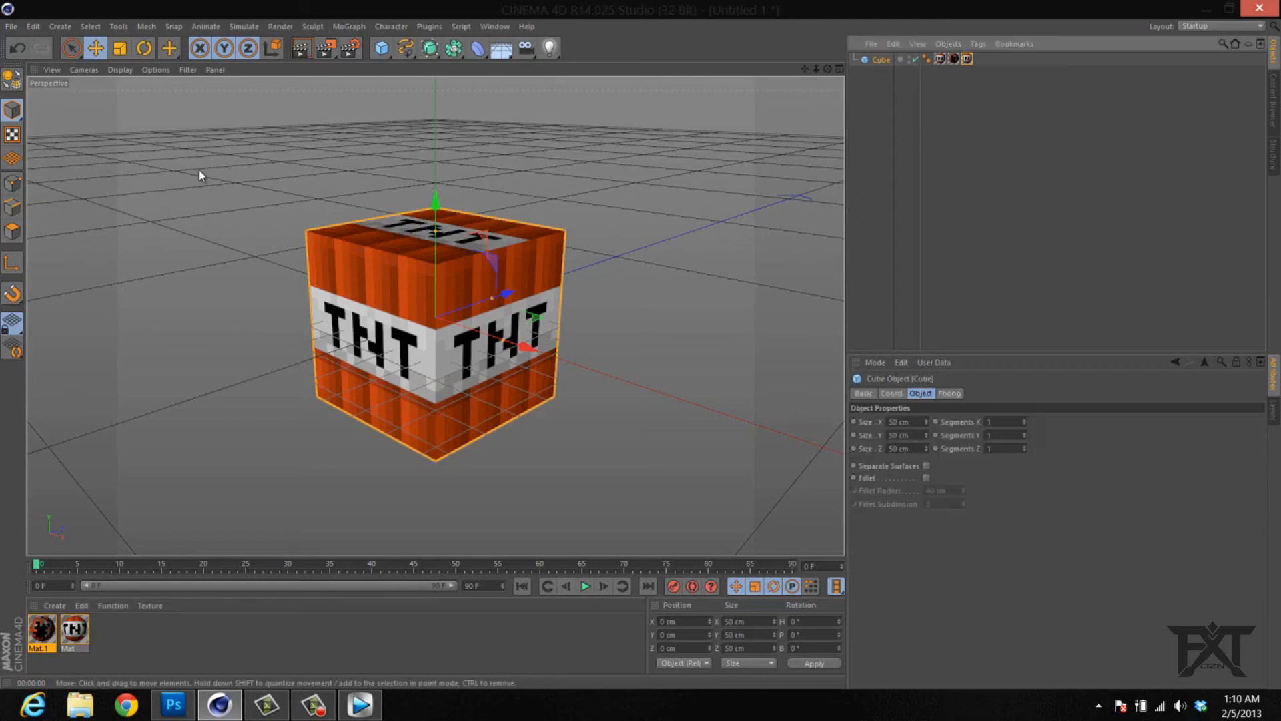
{"action": "left_click", "coordinate": [12, 81]}
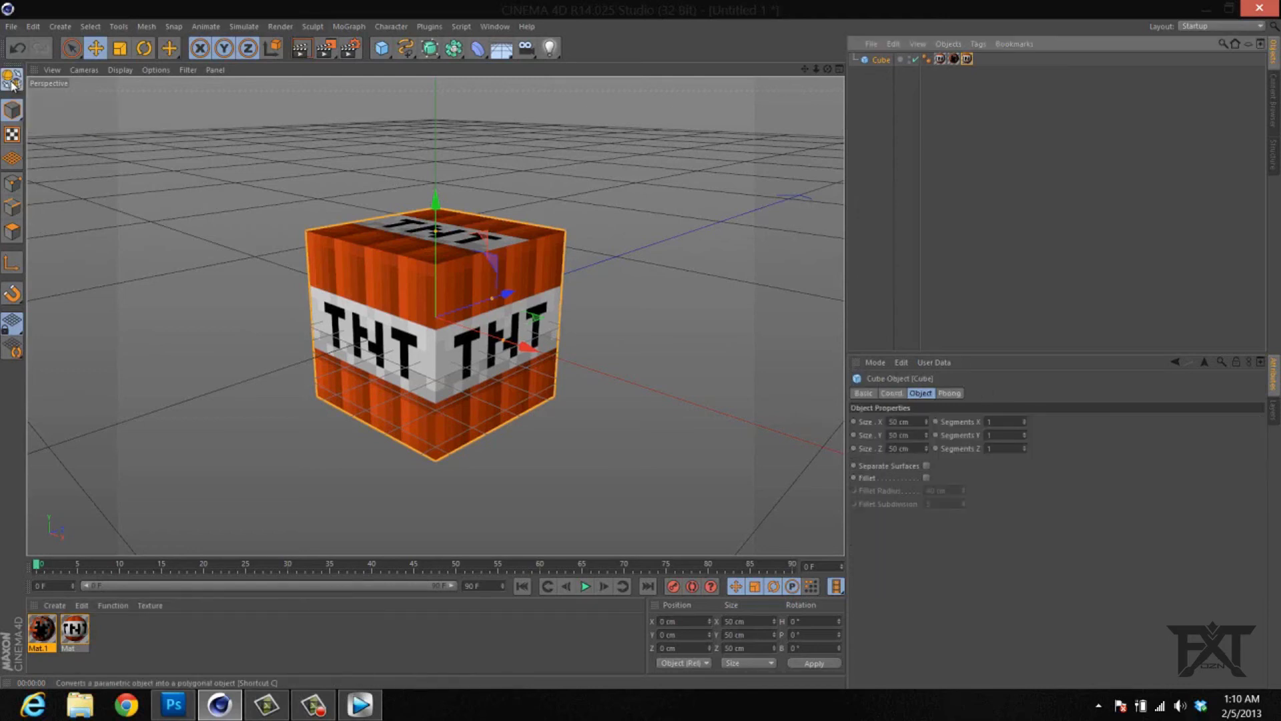
Select the cube's top polygon in Polygons mode and apply Mat.1 to it.
{"action": "left_click", "coordinate": [14, 234]}
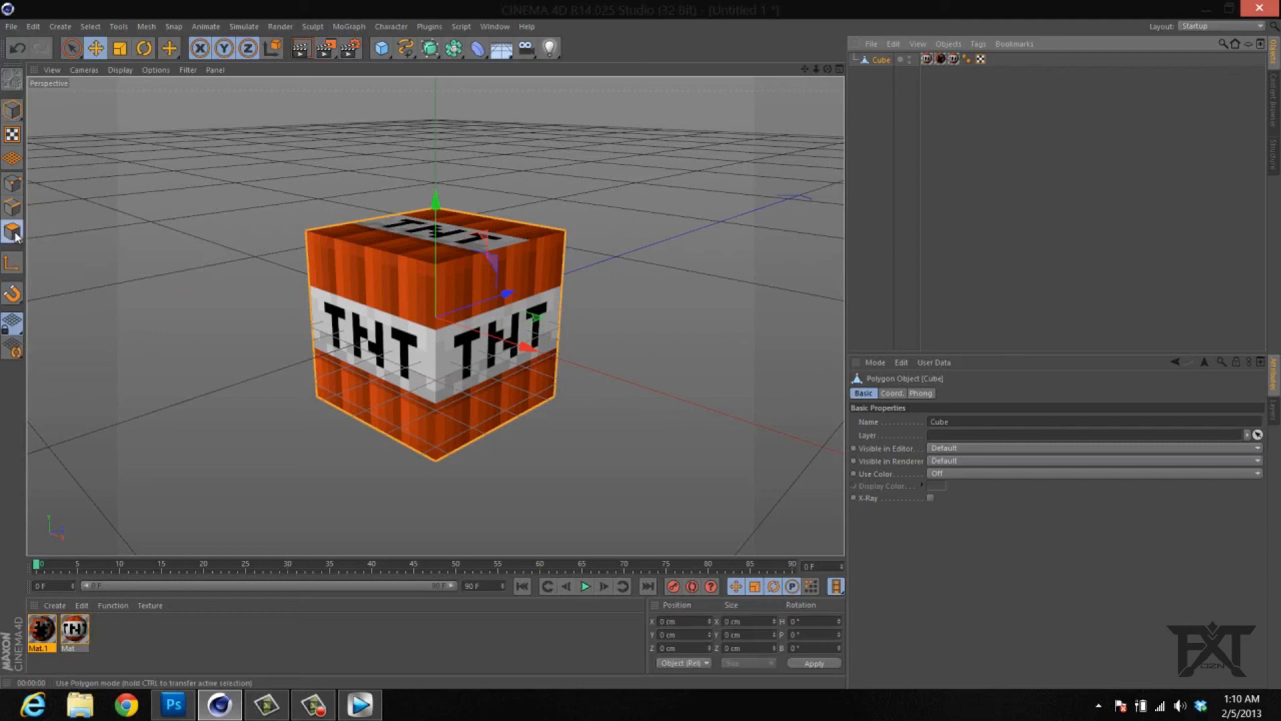
{"action": "left_click", "coordinate": [413, 235]}
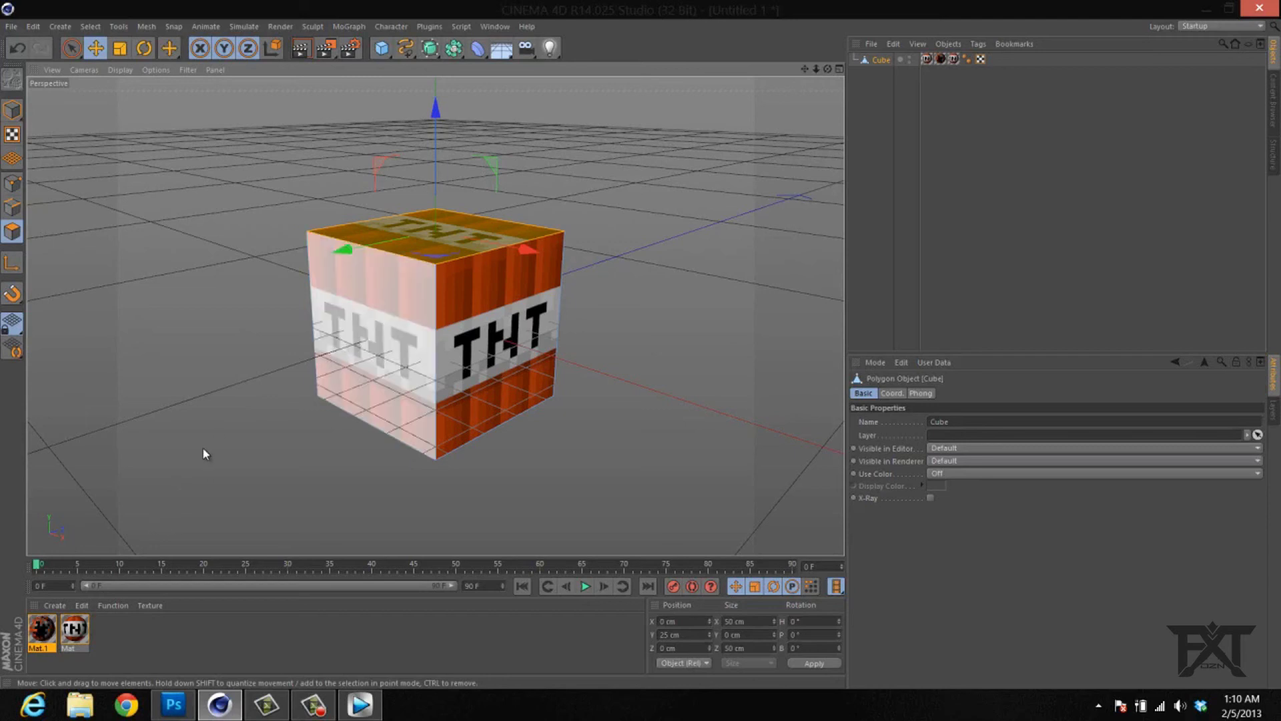
{"action": "left_click_drag", "start_coordinate": [42, 637], "coordinate": [152, 496]}
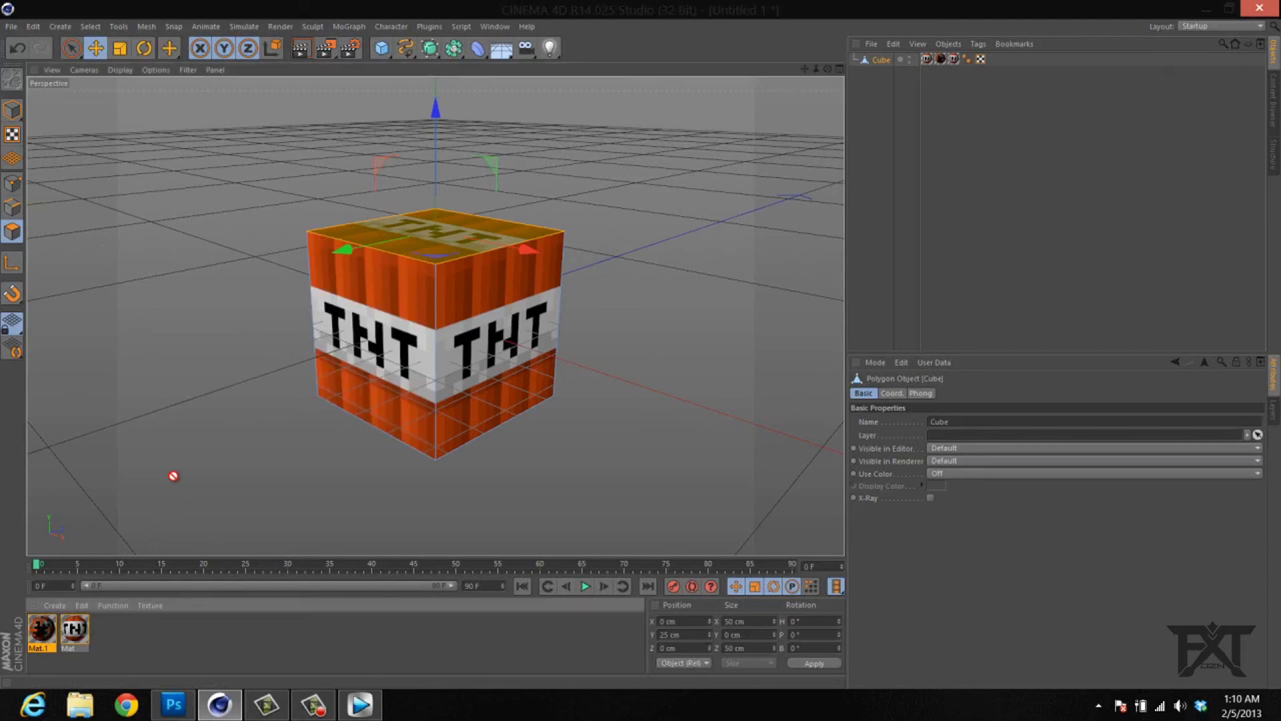
{"action": "left_click_drag", "start_coordinate": [421, 246], "coordinate": [422, 247]}
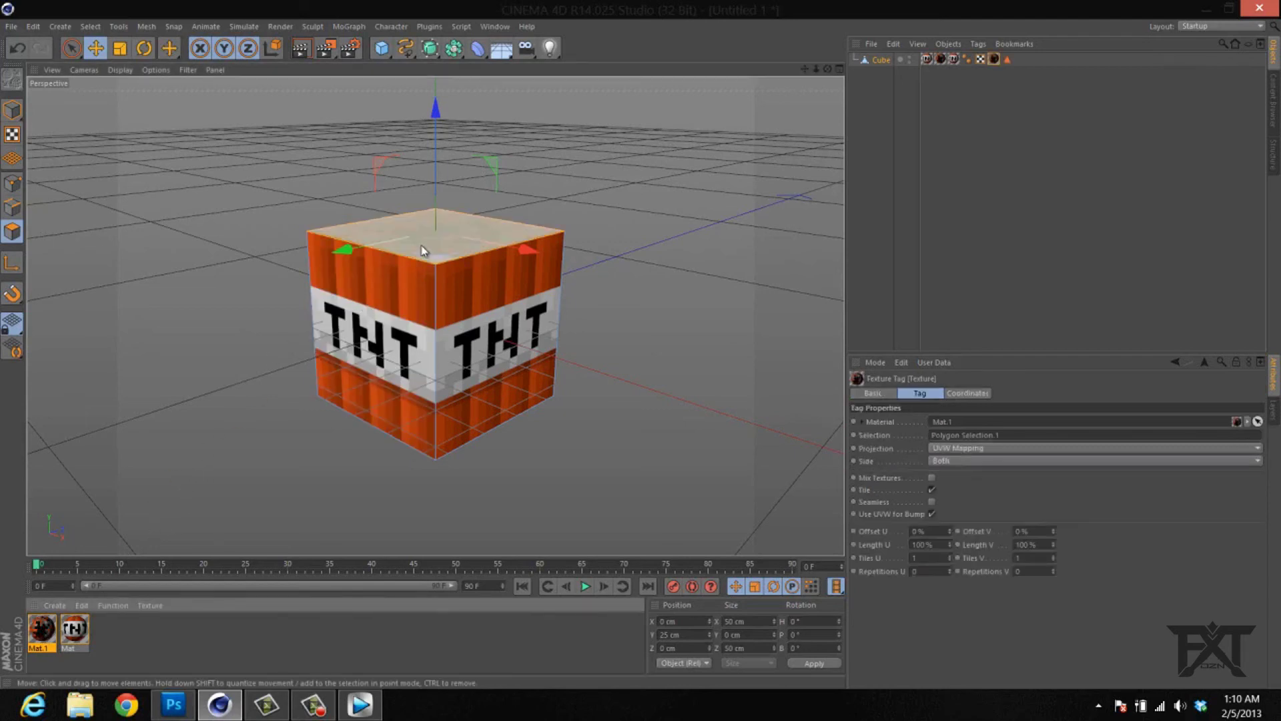
Deselect everything and add a default omni light to the scene.
{"action": "left_click", "coordinate": [943, 299]}
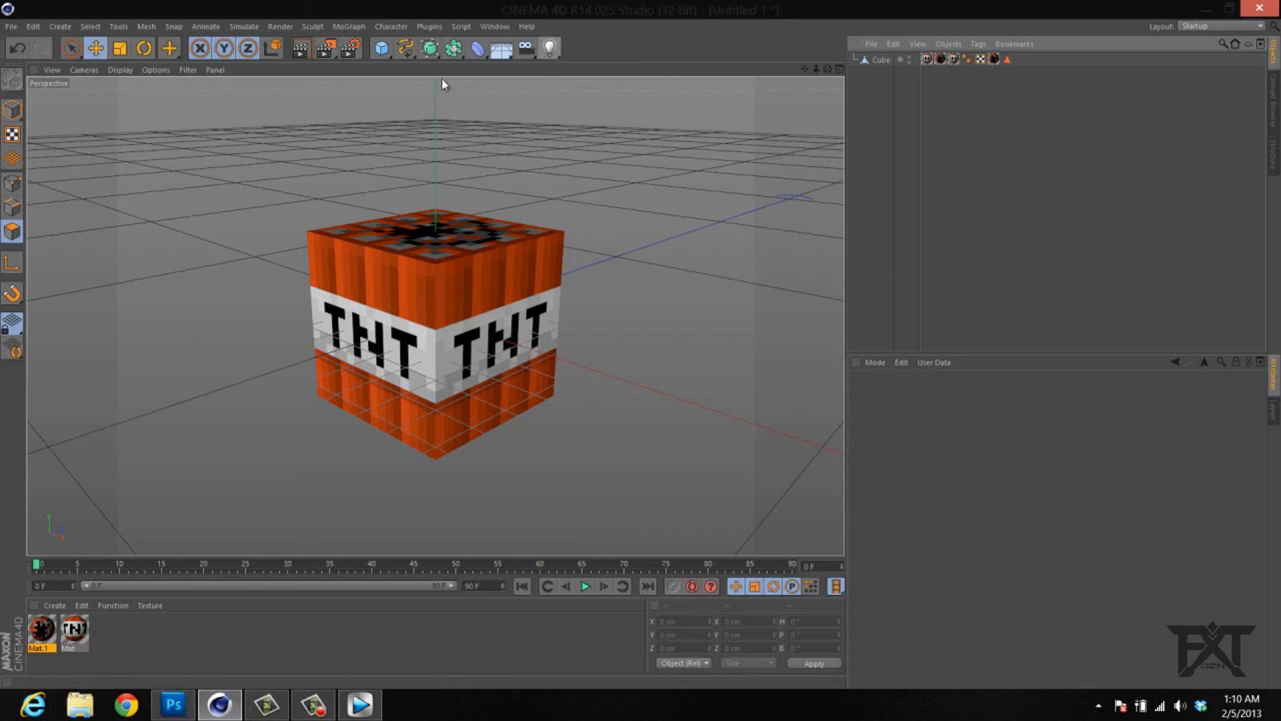
{"action": "left_click", "coordinate": [550, 48]}
{"action": "left_click", "coordinate": [599, 69]}
Position the light above the cube toward its upper left, then render the view.
{"action": "left_click_drag", "start_coordinate": [433, 254], "coordinate": [450, 101]}
{"action": "left_click_drag", "start_coordinate": [506, 160], "coordinate": [481, 277]}
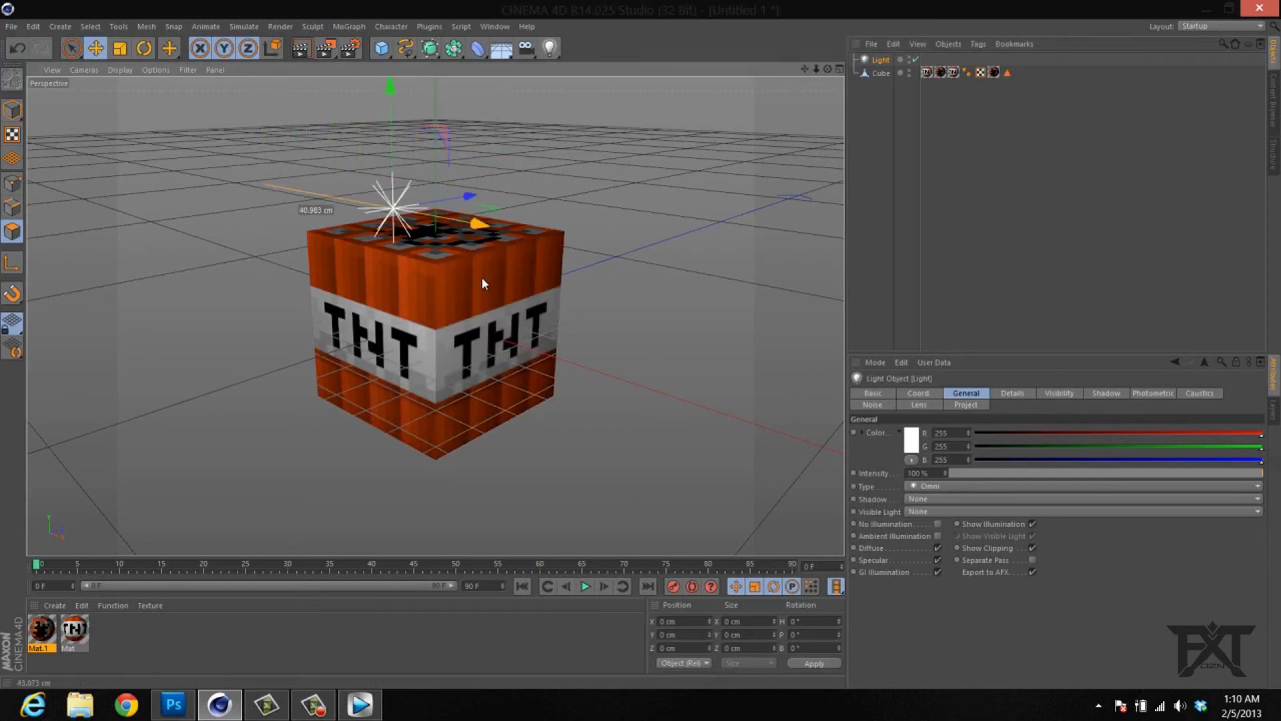
{"action": "left_click_drag", "start_coordinate": [419, 194], "coordinate": [417, 131]}
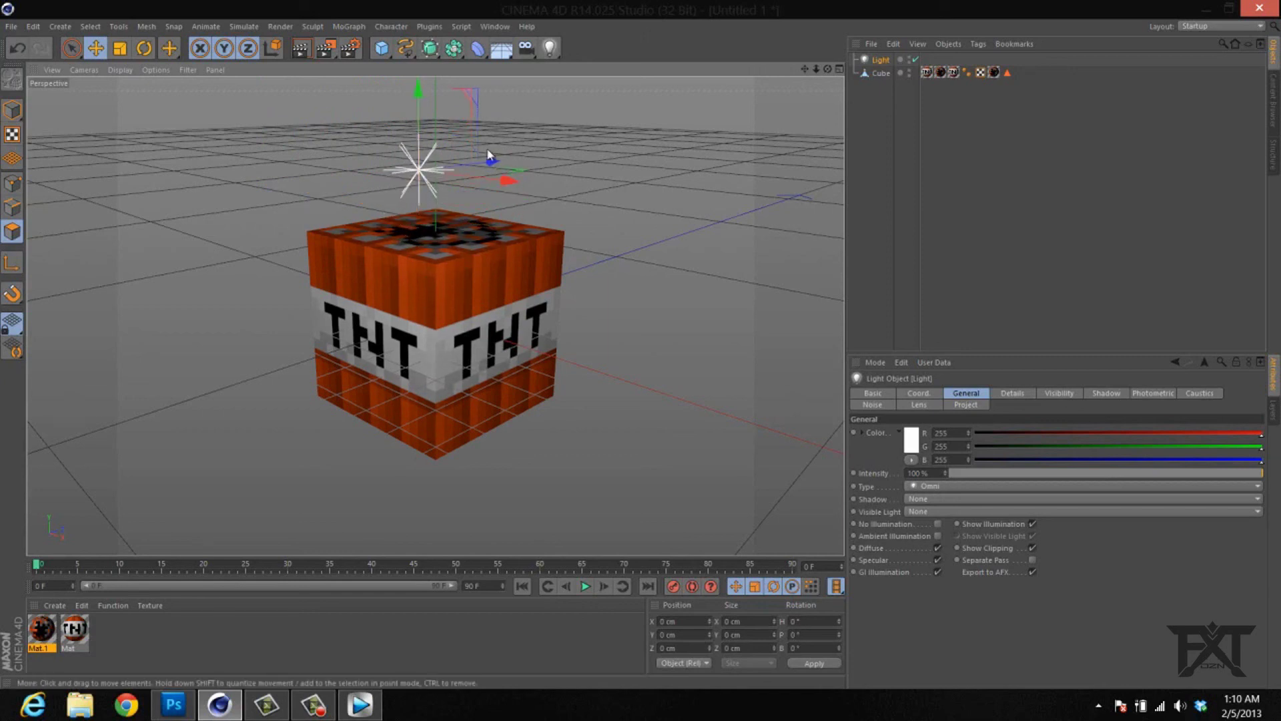
{"action": "left_click_drag", "start_coordinate": [505, 194], "coordinate": [478, 260]}
{"action": "left_click_drag", "start_coordinate": [406, 184], "coordinate": [403, 143]}
{"action": "left_click", "coordinate": [301, 47]}
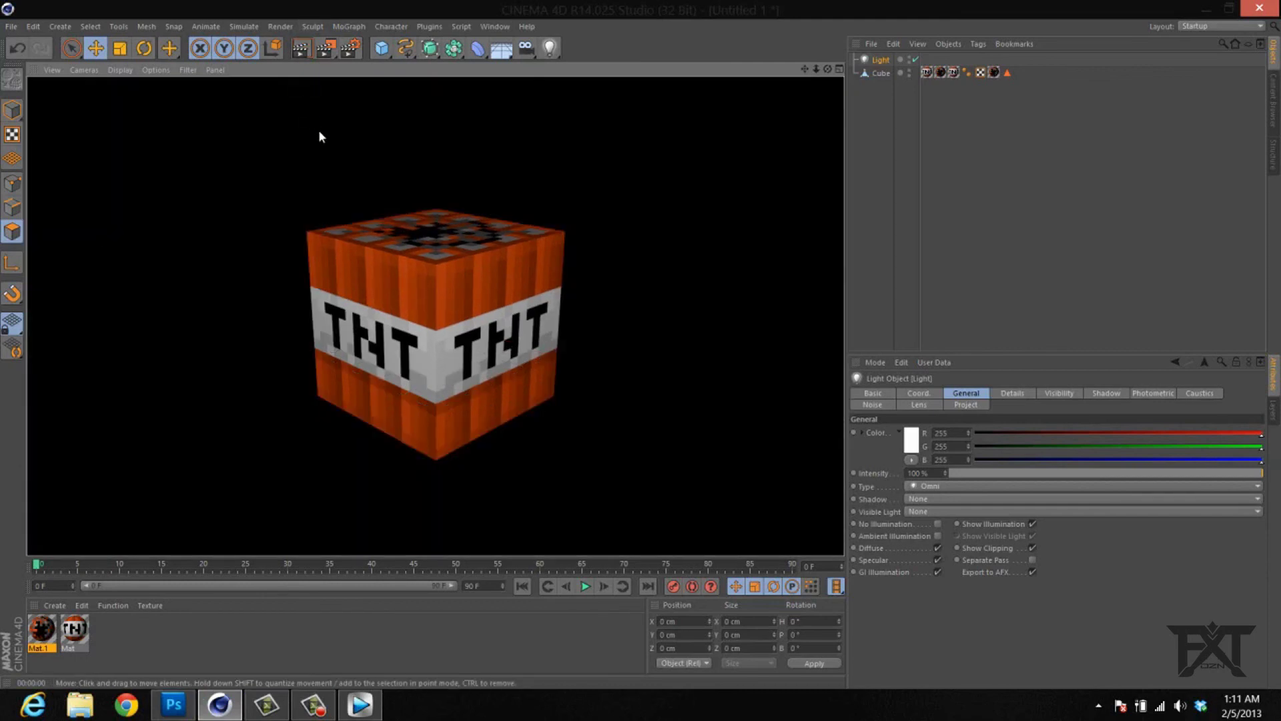